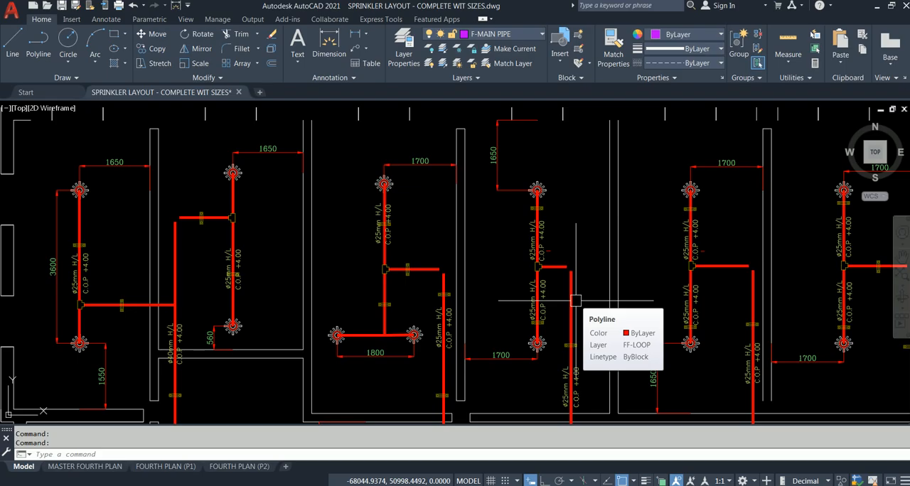
Examine the fourth-floor sprinkler layout, including head spacing, pipe sizes, branch lines and the main loop around the building.
scroll(323, 284, "down", 5)
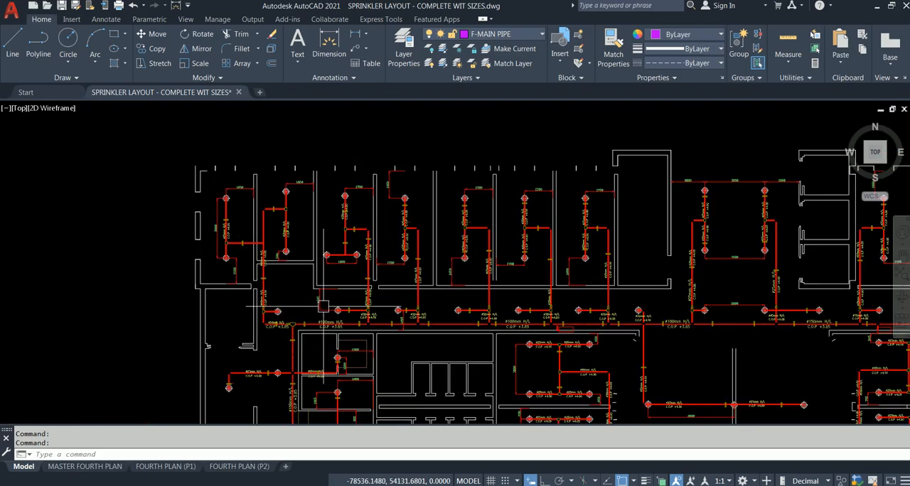
scroll(292, 213, "down", 2)
middle_click_drag(299, 196, 184, 124)
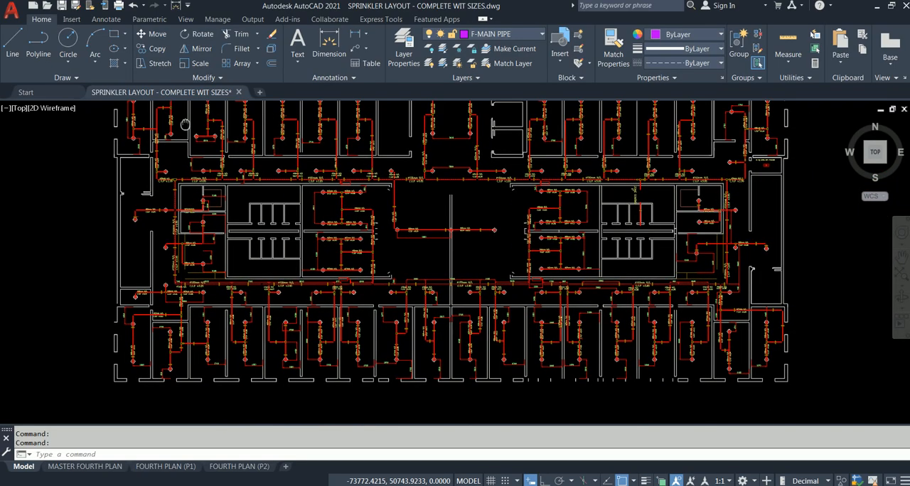
scroll(242, 259, "up", 6)
middle_click_drag(234, 260, 442, 341)
scroll(249, 235, "up", 2)
mouse_move(206, 217)
middle_mouse_down()
mouse_move(239, 244)
mouse_move(443, 308)
middle_mouse_up()
middle_click_drag(260, 212, 437, 315)
mouse_move(229, 202)
middle_mouse_down()
mouse_move(254, 244)
mouse_move(357, 347)
middle_mouse_up()
scroll(354, 335, "down", 6)
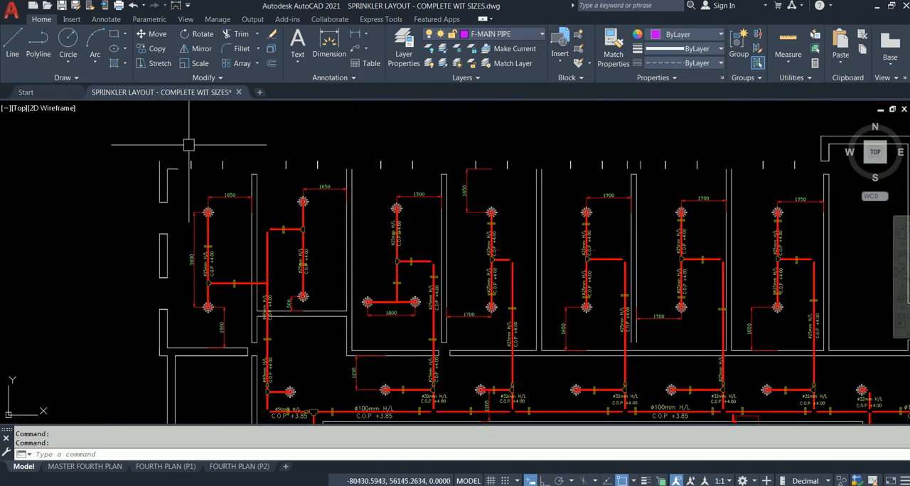
scroll(189, 145, "up", 2)
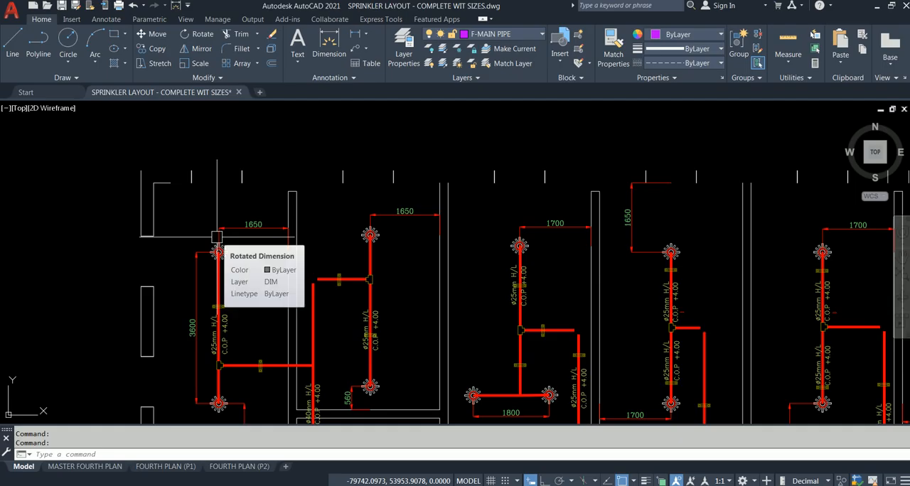
scroll(231, 181, "down", 2)
middle_click_drag(231, 181, 205, 155)
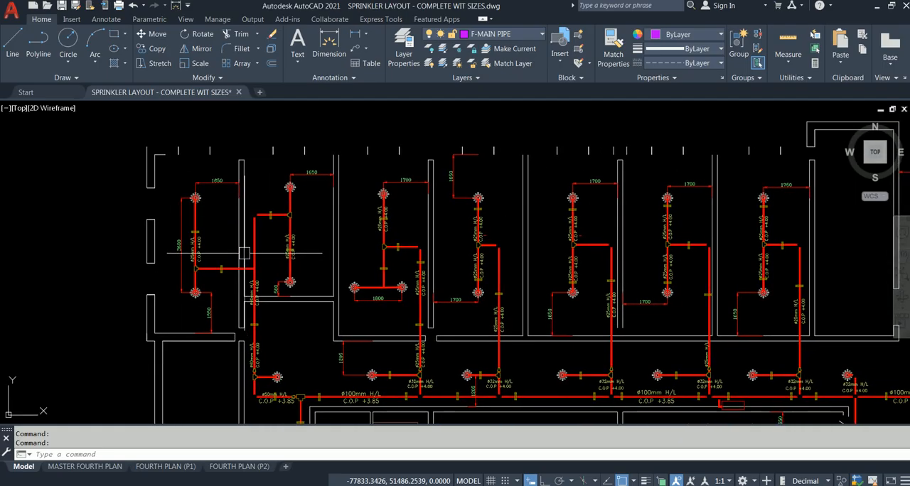
scroll(199, 230, "up", 4)
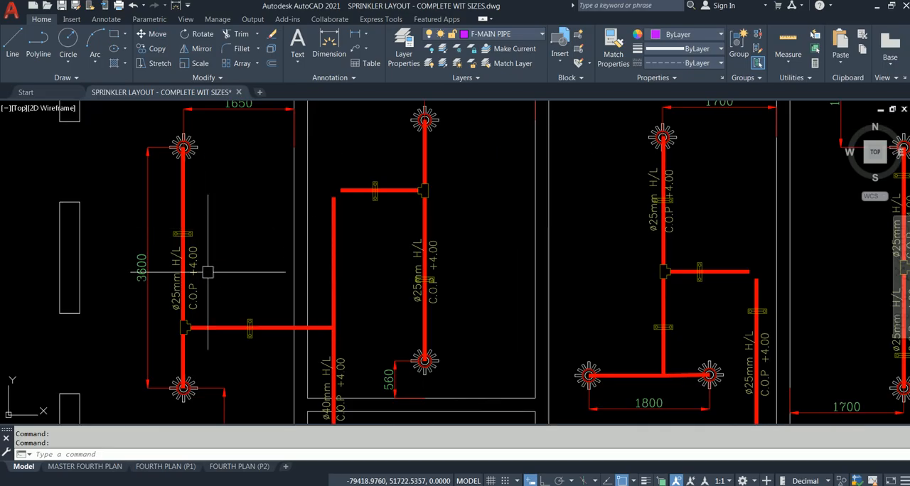
scroll(197, 281, "down", 2)
scroll(197, 282, "down", 2)
middle_click_drag(199, 286, 177, 214)
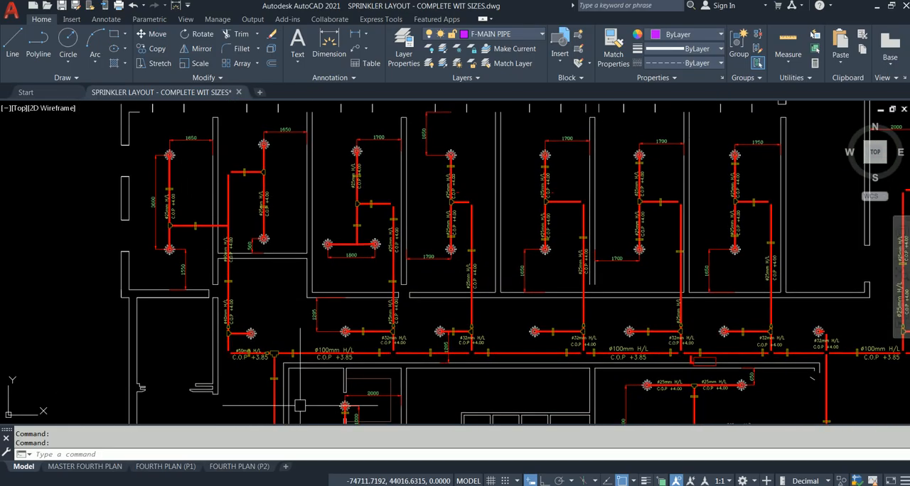
Switch to Revit, create a project from the Systems-Default_Metric template and collapse its Electrical and Plumbing view groups.
key("alt+Tab")
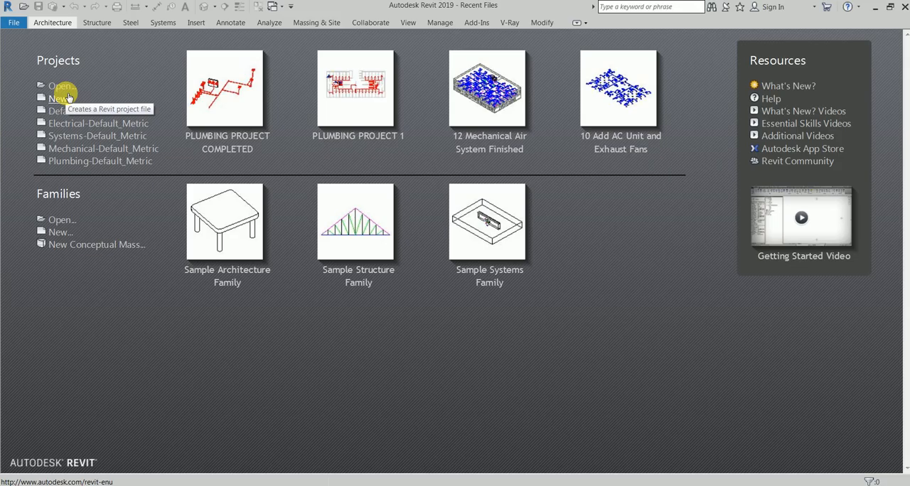
left_click(125, 136)
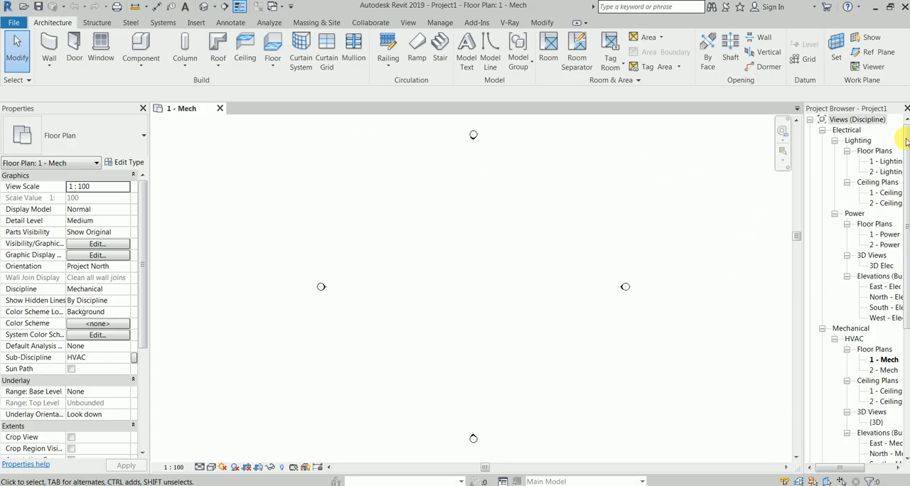
left_click(822, 130)
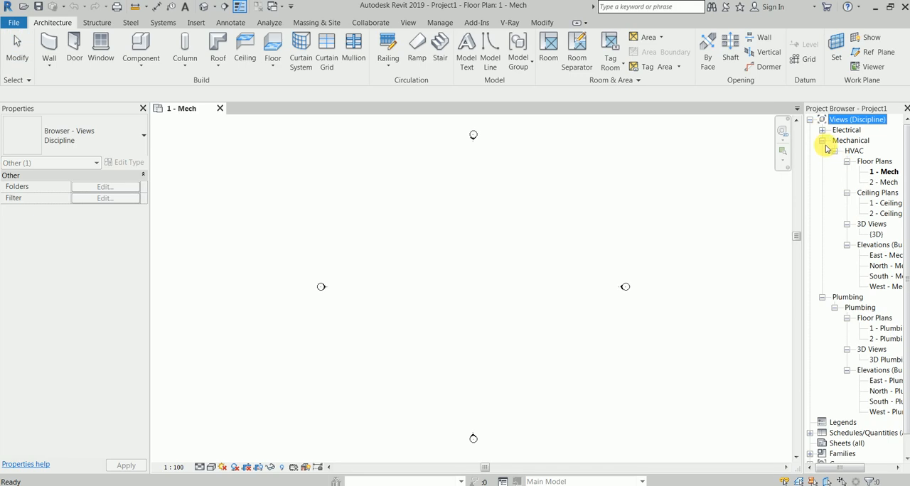
left_click(822, 297)
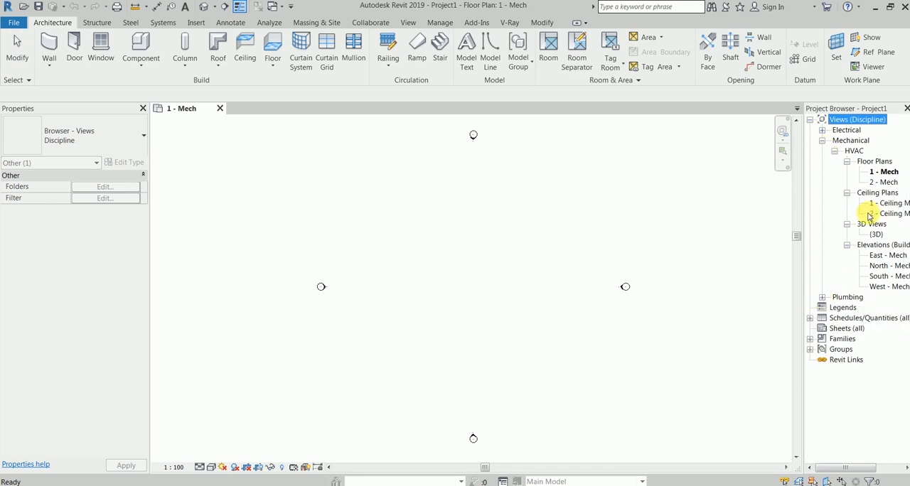
Review the sprinkler placement tool and the floor and ceiling plan views in the Mechanical discipline's HVAC group.
left_click(165, 25)
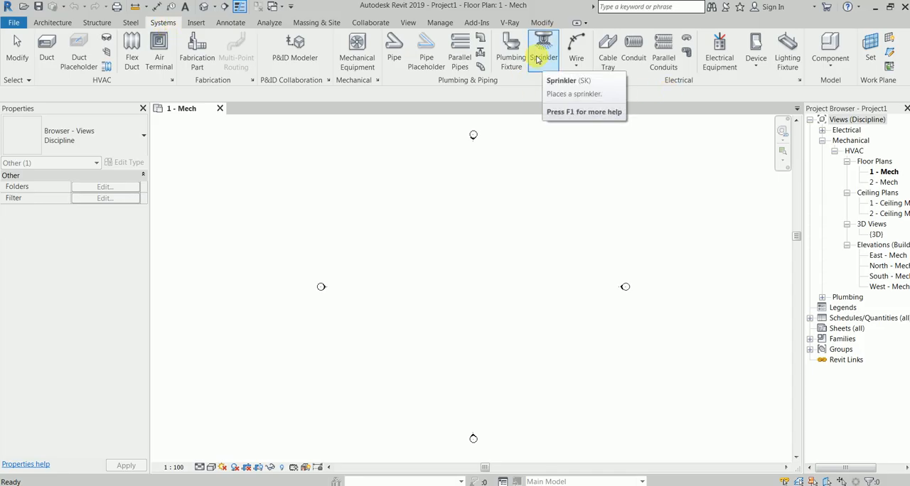
left_click(461, 226)
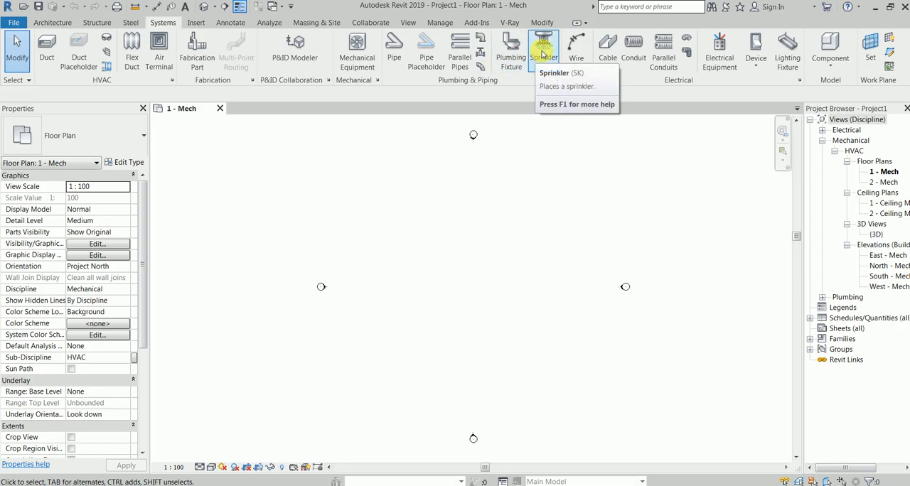
left_click(852, 151)
left_click(885, 172)
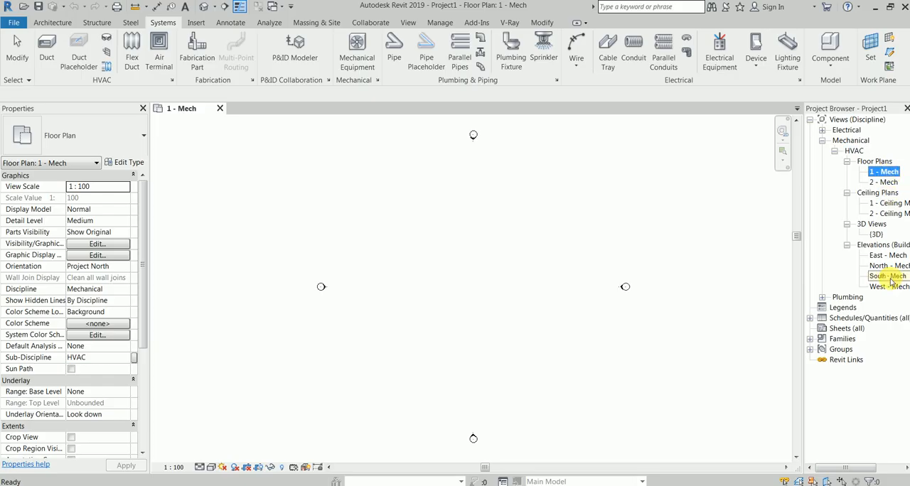
left_click(892, 204)
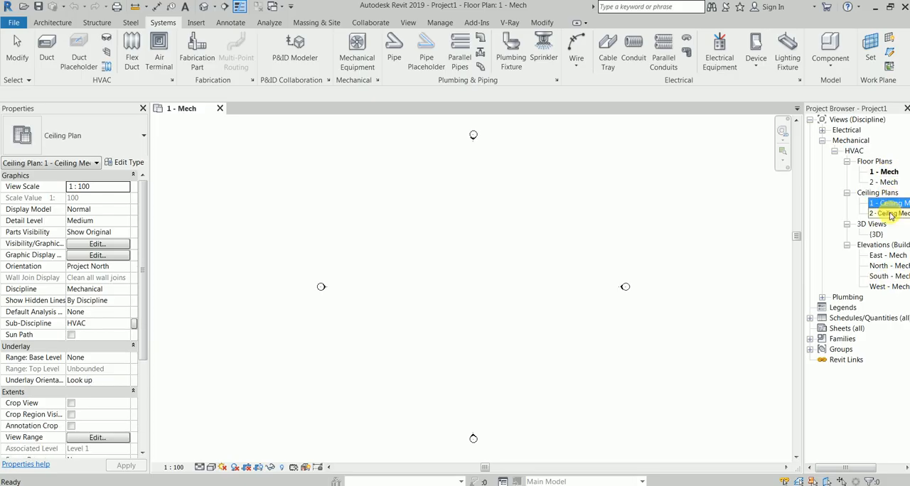
left_click(891, 213, "ctrl")
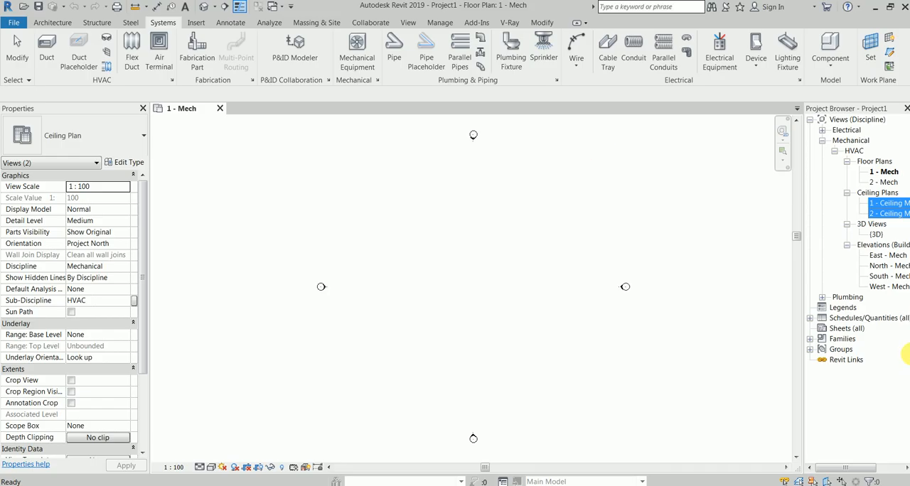
left_click(823, 297)
left_click(824, 299)
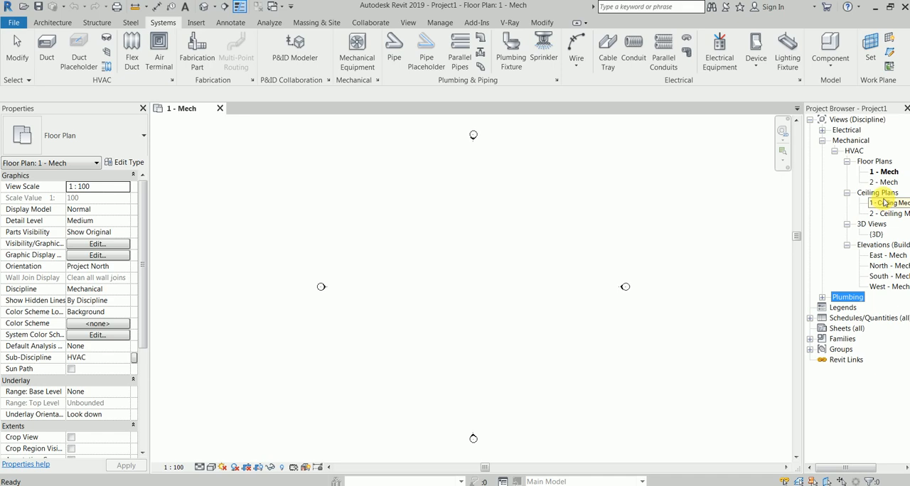
left_click(649, 178)
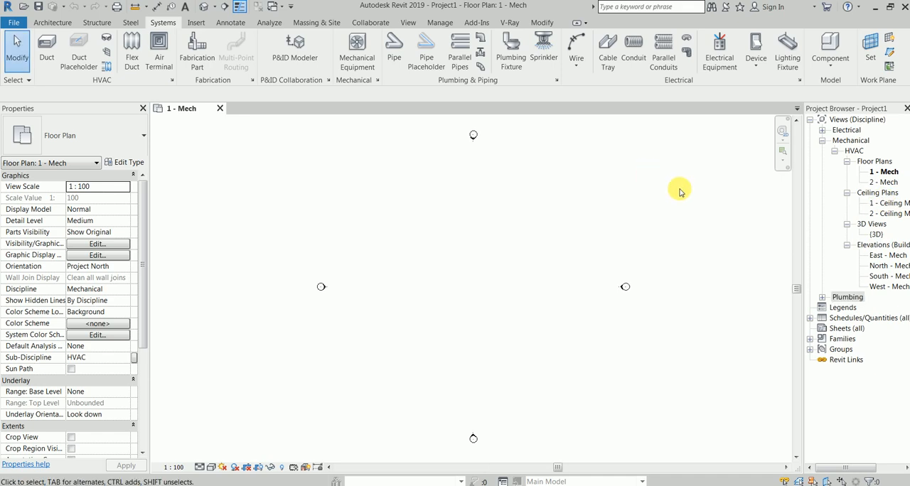
left_click(884, 172)
left_click(887, 182, "ctrl")
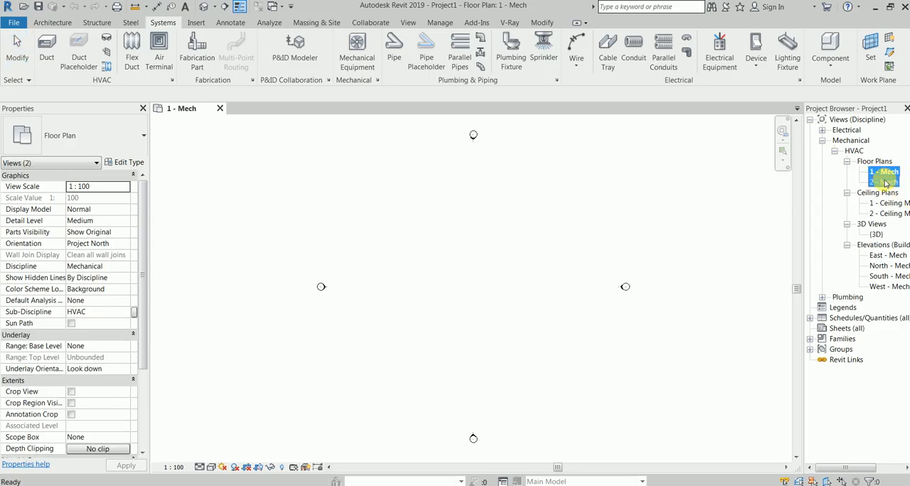
left_click(885, 203, "ctrl")
left_click(882, 214, "ctrl")
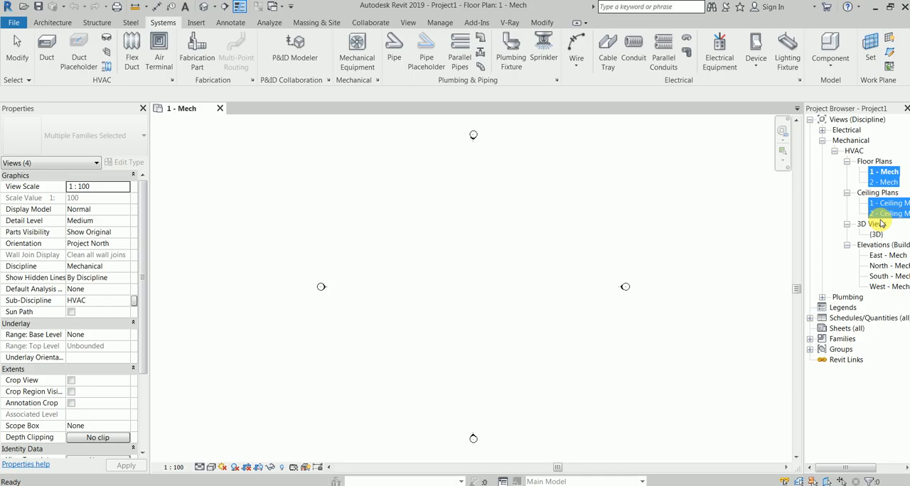
right_click(876, 175)
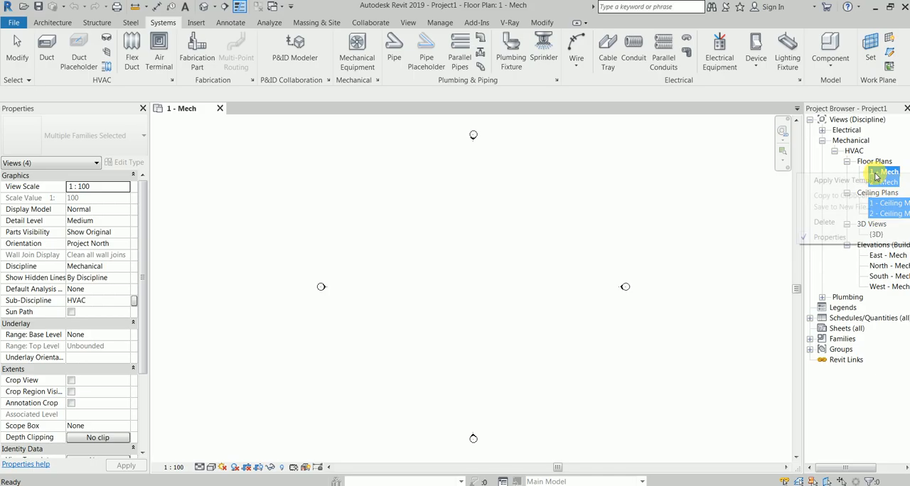
left_click(731, 172)
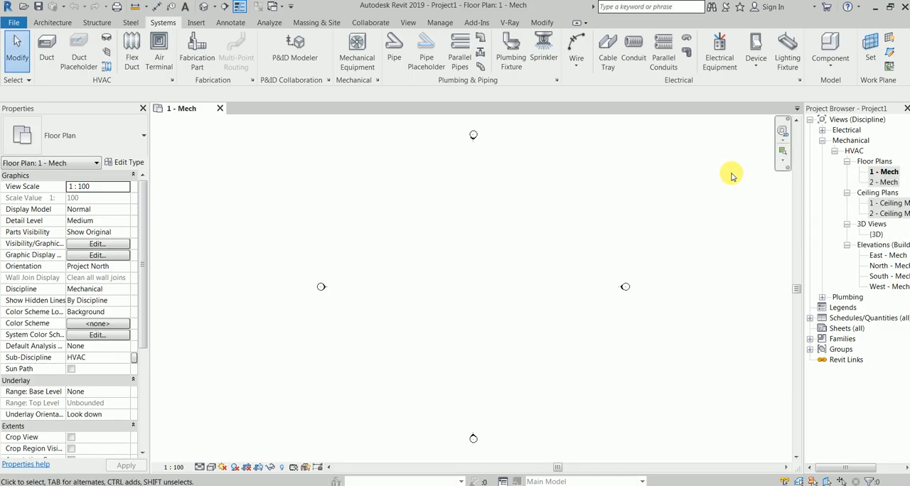
left_click(881, 182, "ctrl")
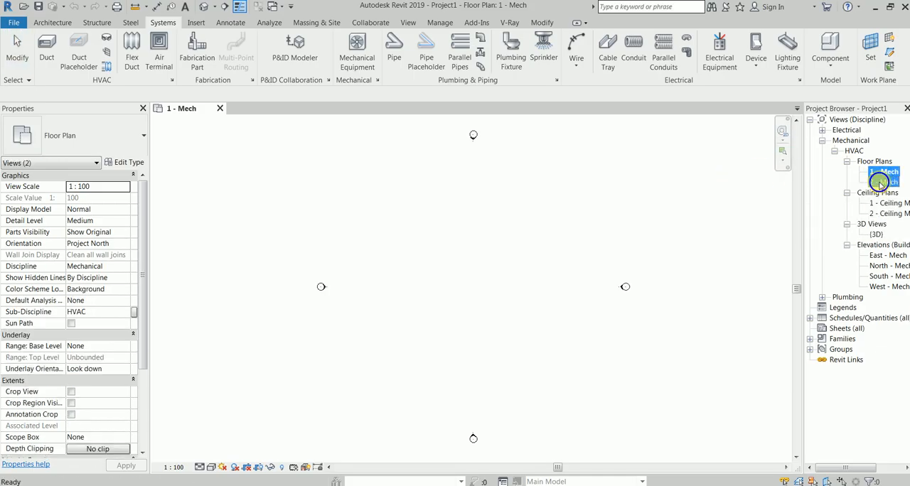
right_click(882, 181)
Duplicate the 1 - Mech floor plan view.
left_click(883, 173)
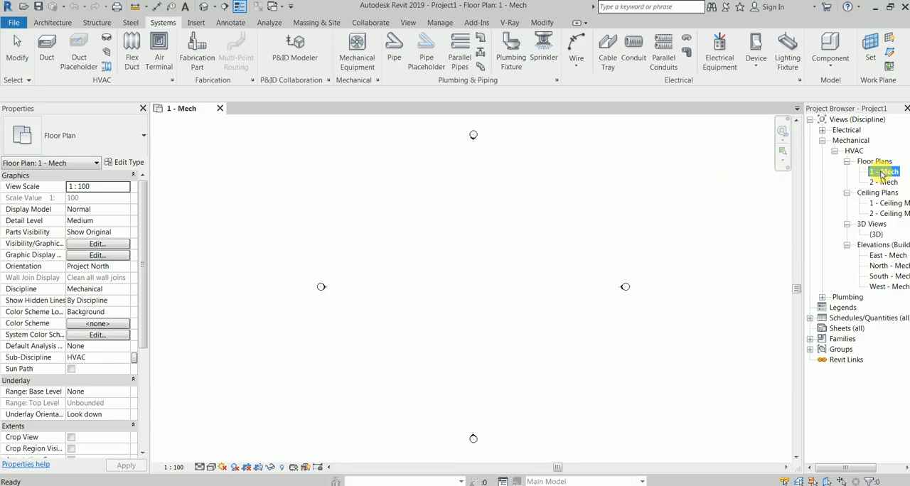
right_click(881, 172)
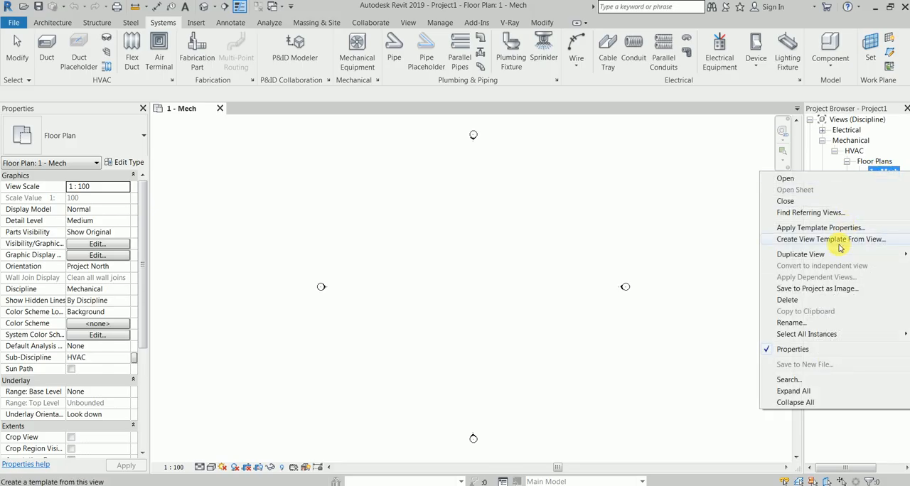
mouse_move(789, 254)
left_click(728, 254)
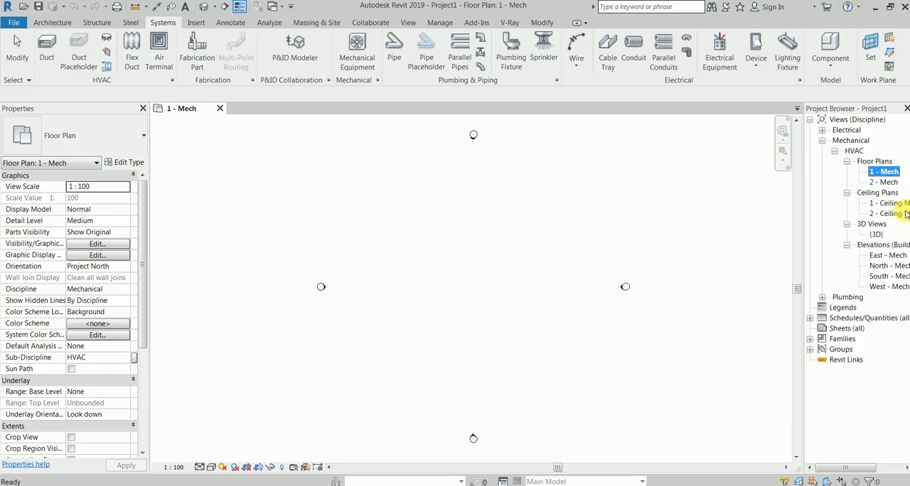
Duplicate the 2 - Mech floor plan view.
left_click(885, 193)
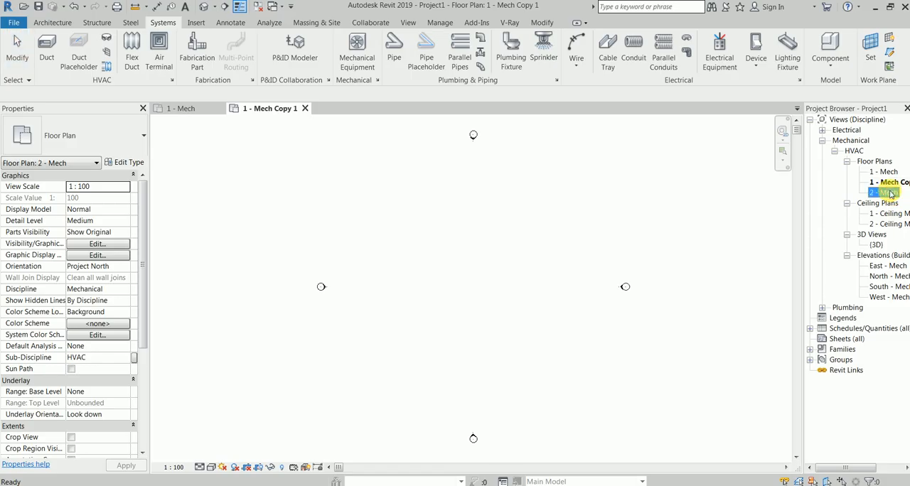
right_click(885, 193)
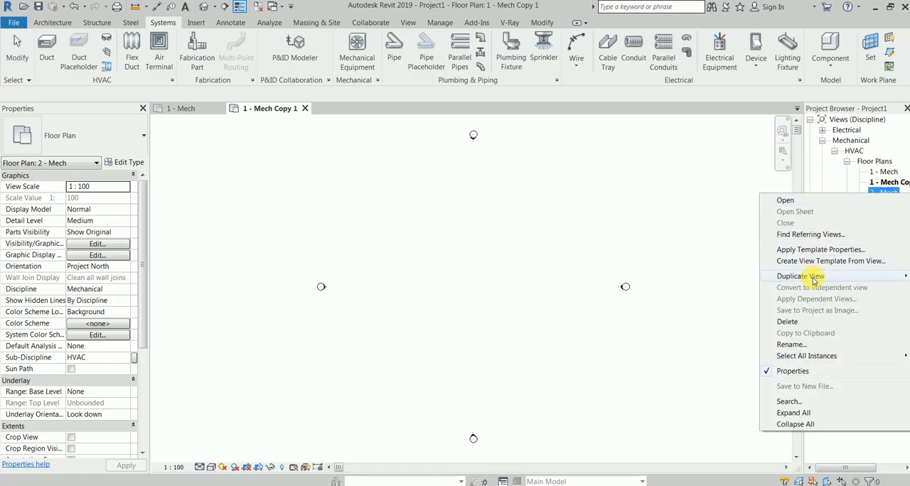
mouse_move(807, 277)
left_click(732, 276)
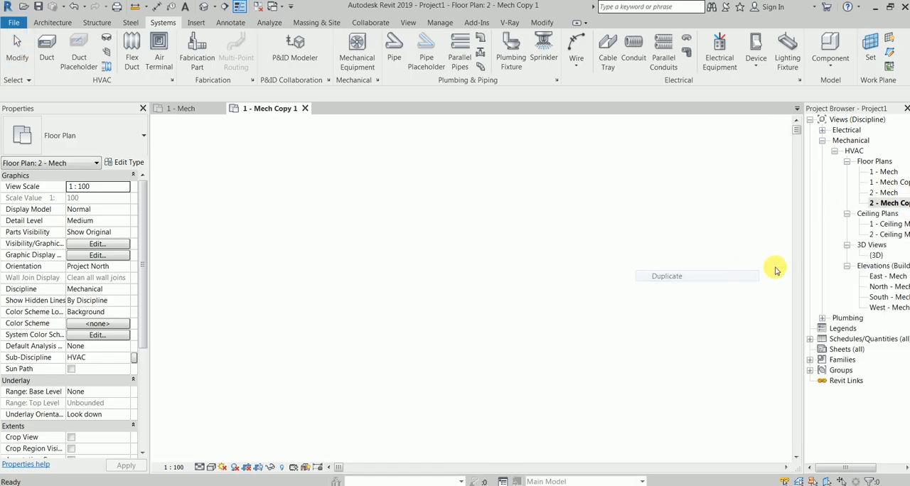
Duplicate the 1 - Ceiling Mech reflected ceiling plan view.
left_click(885, 225)
right_click(882, 229)
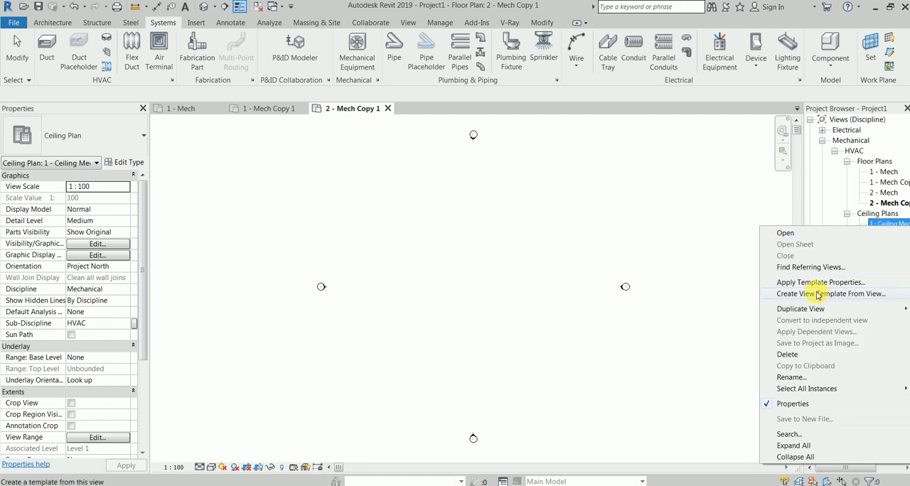
left_click(722, 308)
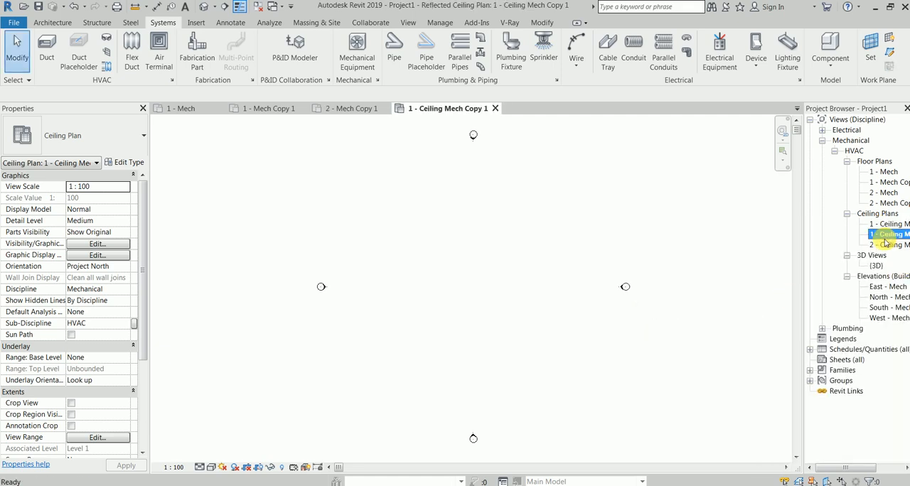
Duplicate the 2 - Ceiling Mech reflected ceiling plan view.
right_click(888, 235)
mouse_move(818, 325)
left_click(725, 324)
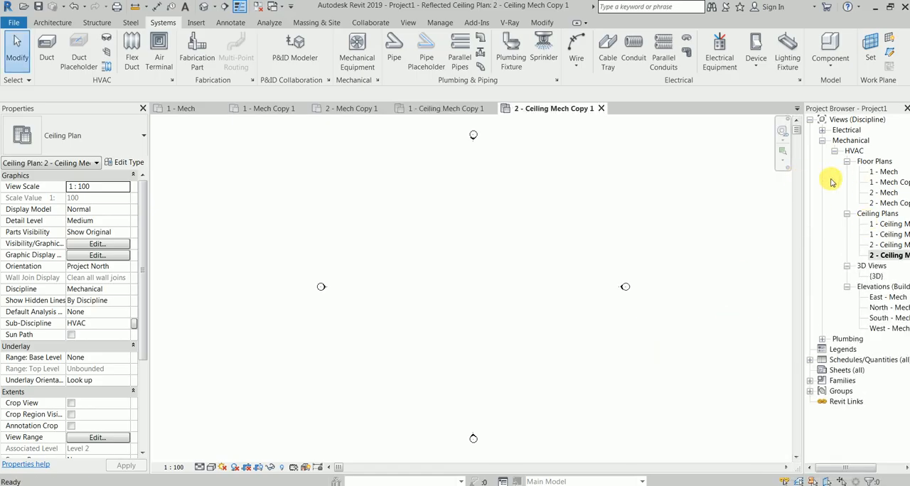
Try to set the Sub-Discipline of the 1 - Mech Copy 1 floor plan to FF.
left_click_drag(823, 468, 887, 472)
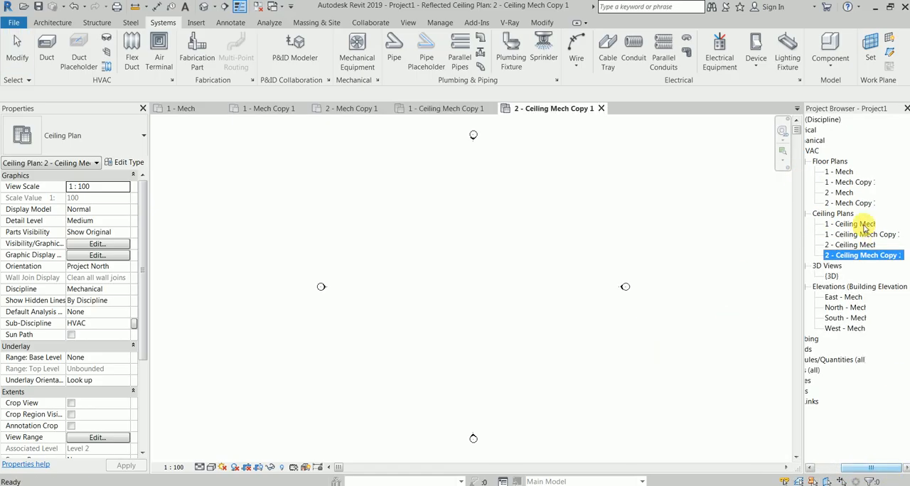
left_click(853, 183)
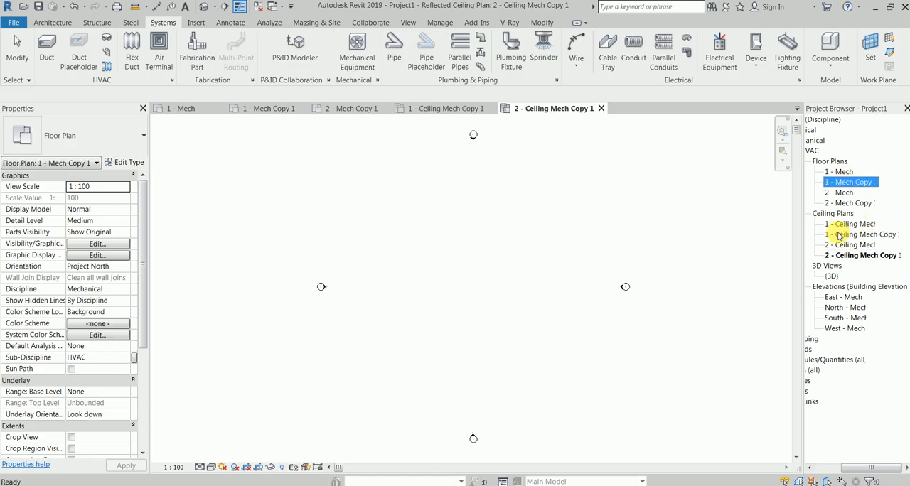
mouse_move(876, 472)
left_mouse_down()
mouse_move(848, 475)
mouse_move(862, 473)
left_mouse_up()
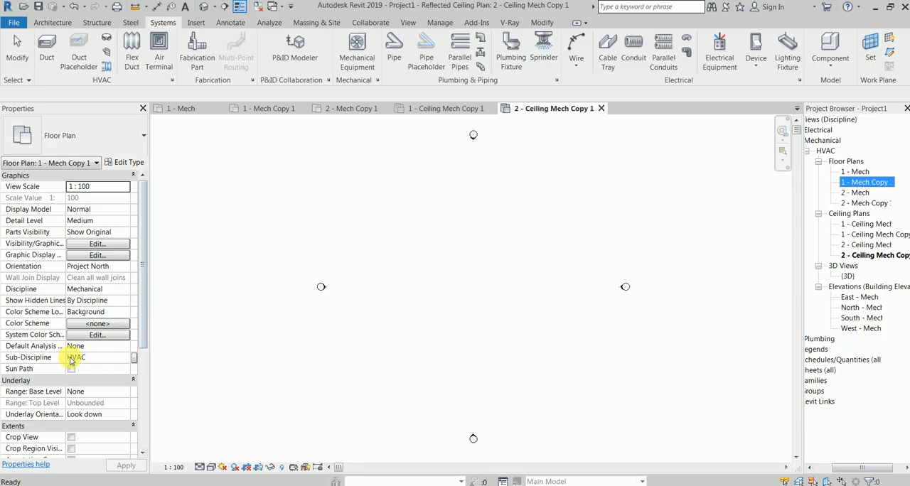
left_click(825, 145)
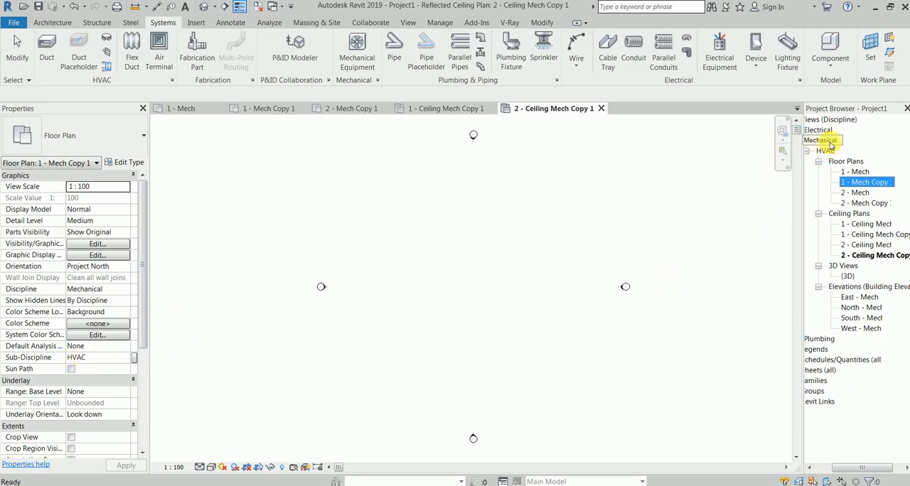
left_click(826, 151)
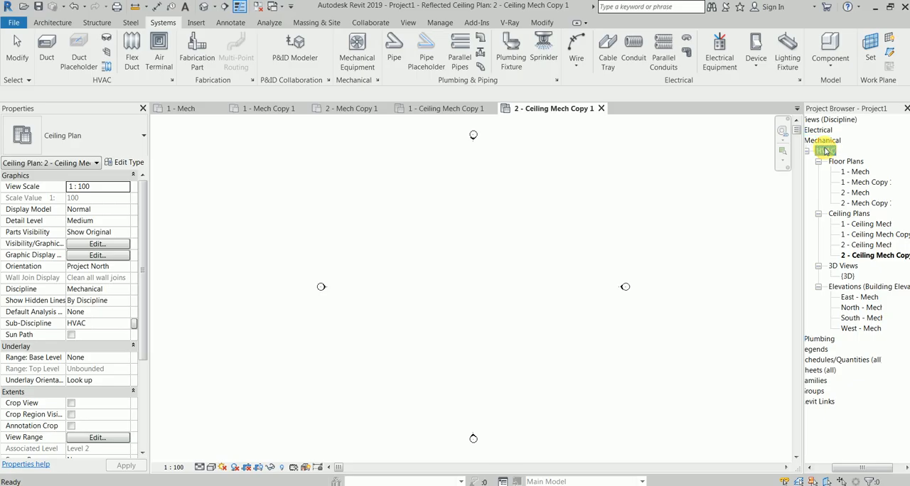
mouse_move(141, 315)
left_mouse_down()
mouse_move(132, 387)
mouse_move(136, 320)
left_mouse_up()
left_click(866, 183)
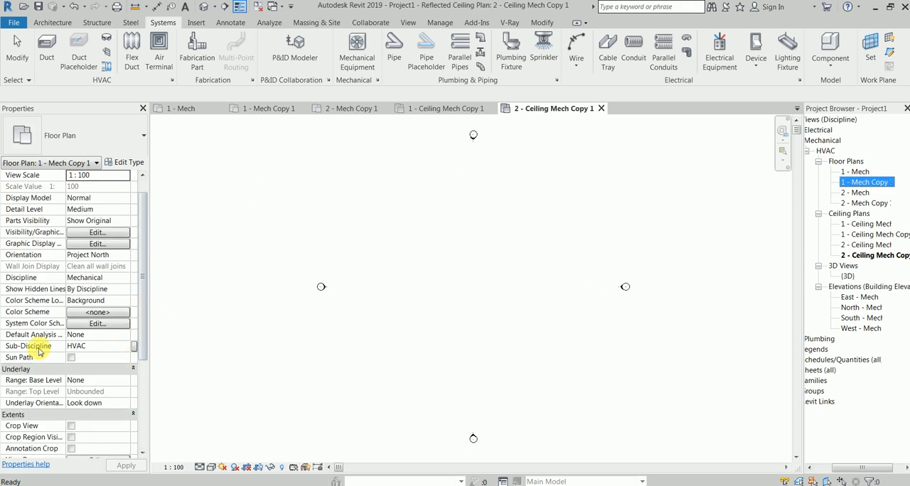
left_click(95, 348)
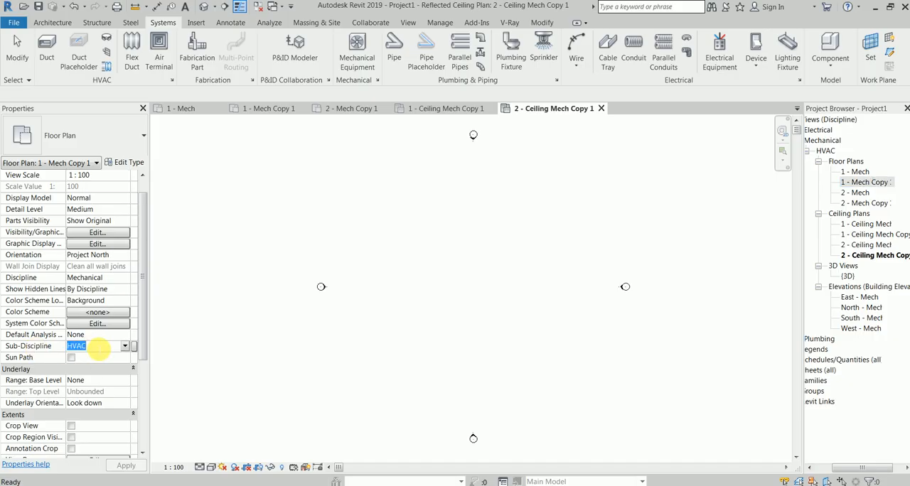
type("FF")
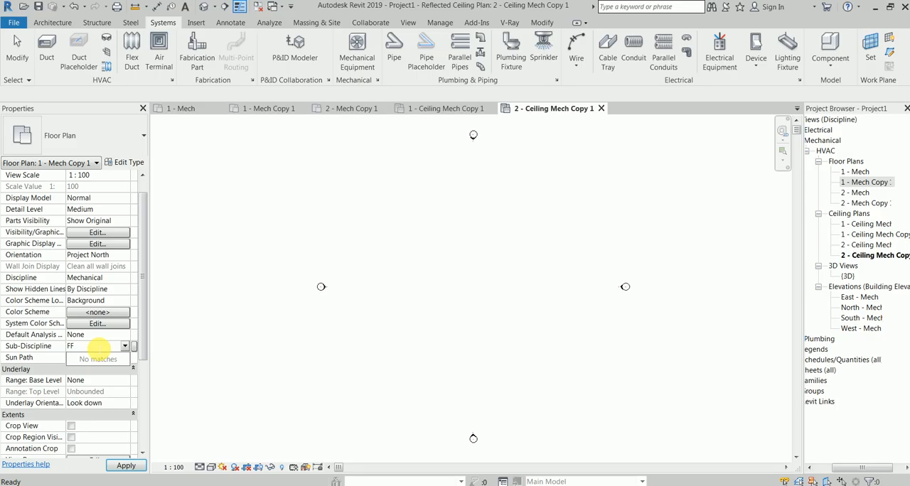
left_click(121, 465)
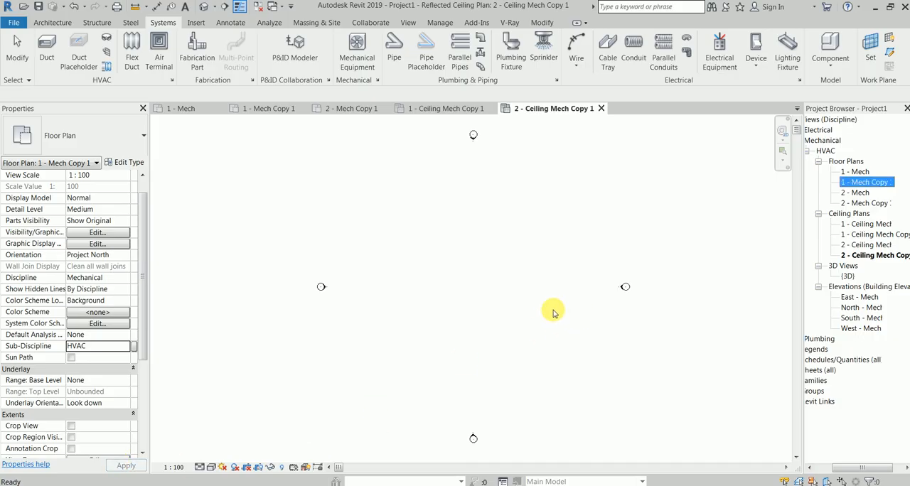
Try to set the Sub-Discipline of all four duplicated floor and ceiling plans to FF together.
left_click(862, 212)
left_click(857, 174)
left_click(864, 183)
left_click(869, 204, "ctrl")
left_click(871, 234, "ctrl")
left_click(867, 256)
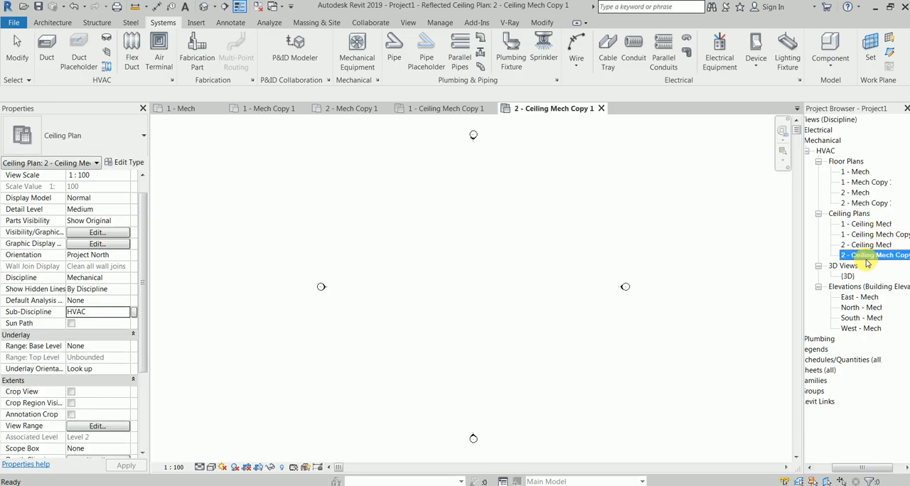
left_click(867, 235, "ctrl")
left_click(865, 204, "ctrl")
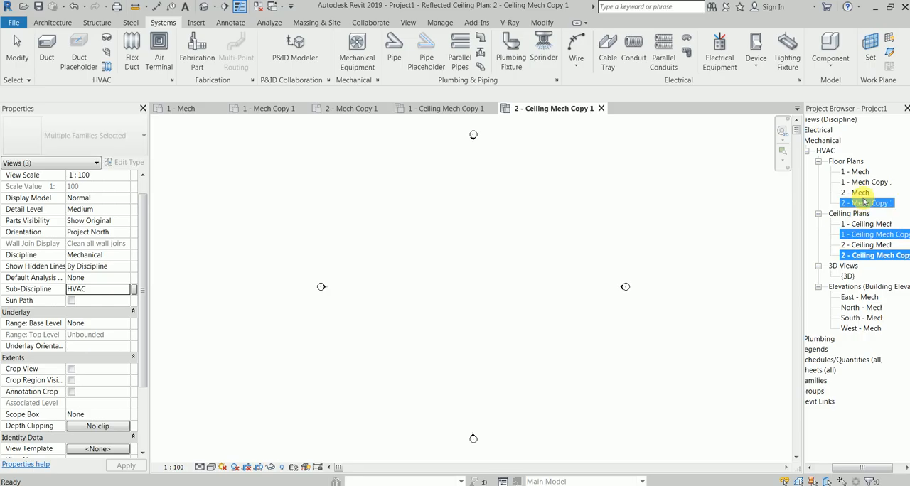
left_click(866, 182, "ctrl")
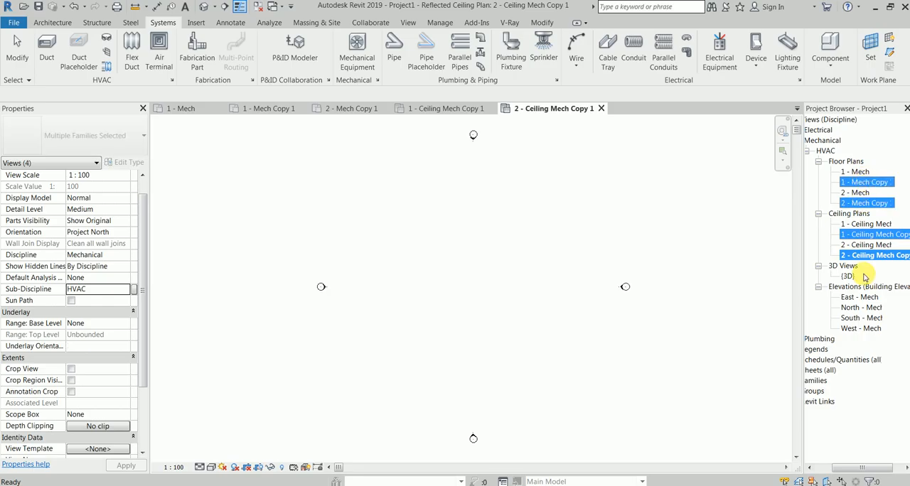
left_click(117, 288)
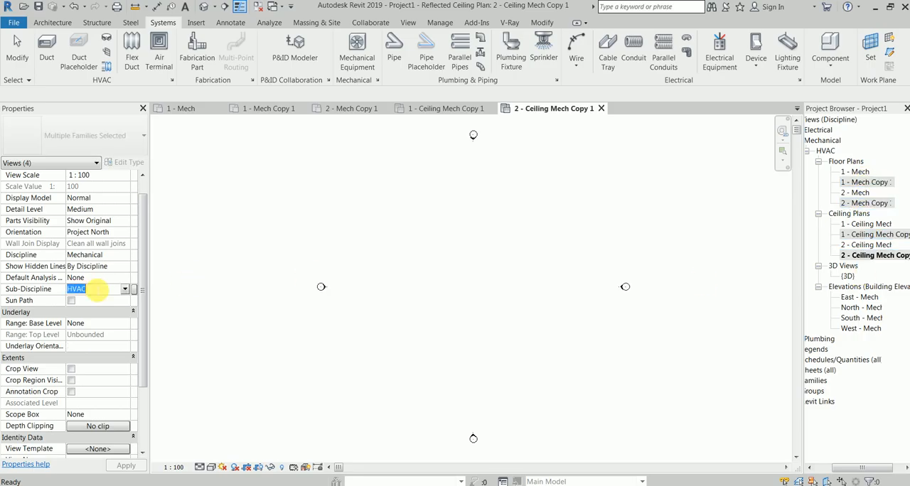
left_click(124, 288)
left_click(103, 293)
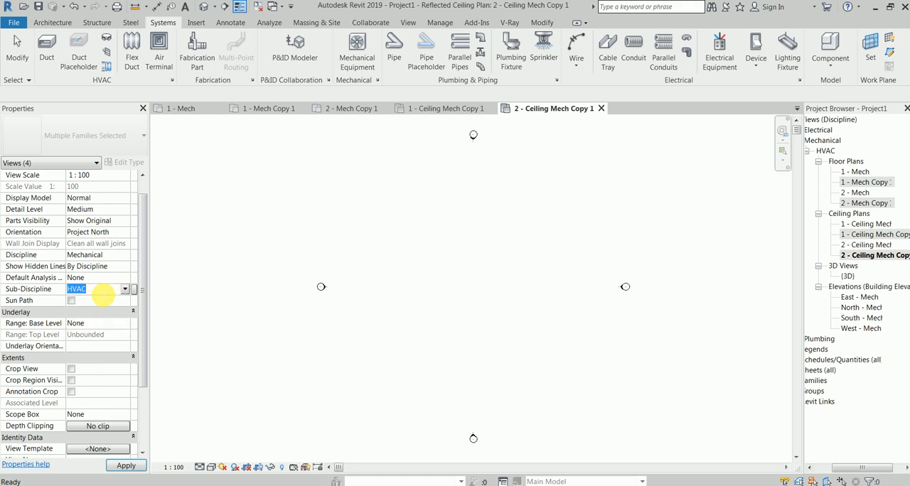
type("FF")
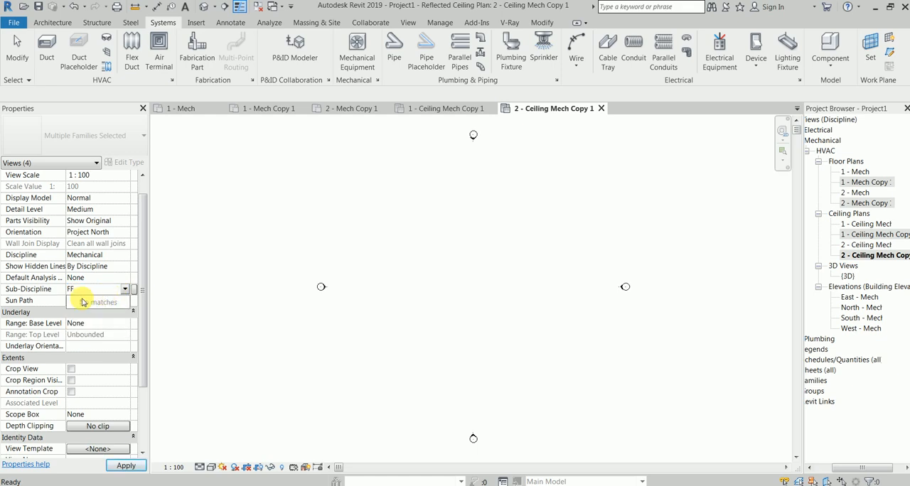
left_click(122, 466)
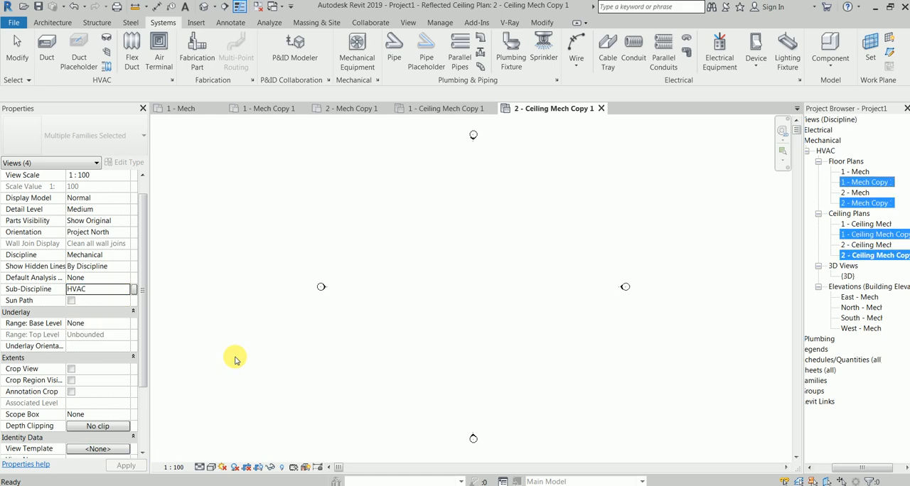
left_click(193, 280)
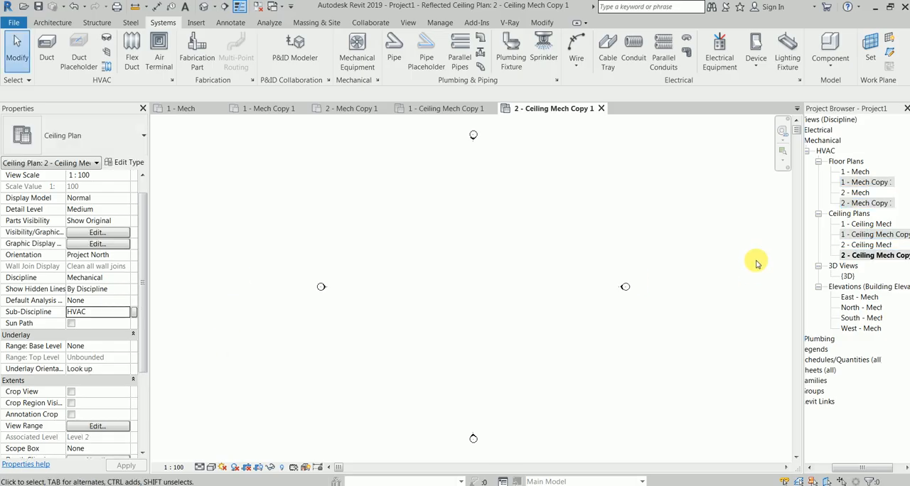
Assign the new Sub-Discipline FF to the 1 - Mech Copy 1 floor plan alone.
left_click(871, 184)
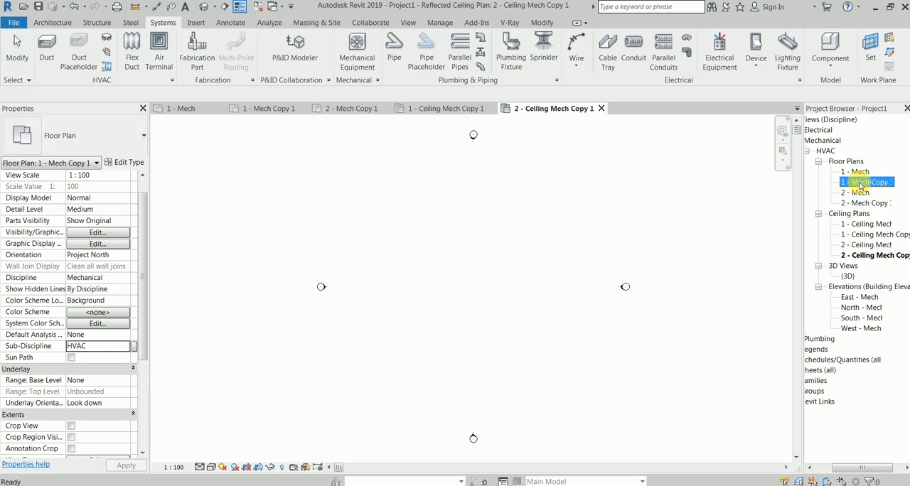
left_click(112, 349)
left_click(111, 347)
type("FF")
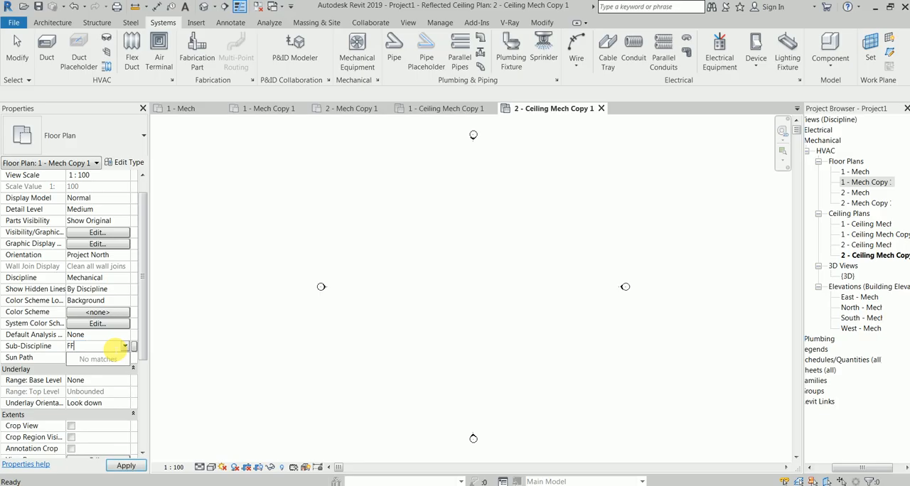
left_click(126, 467)
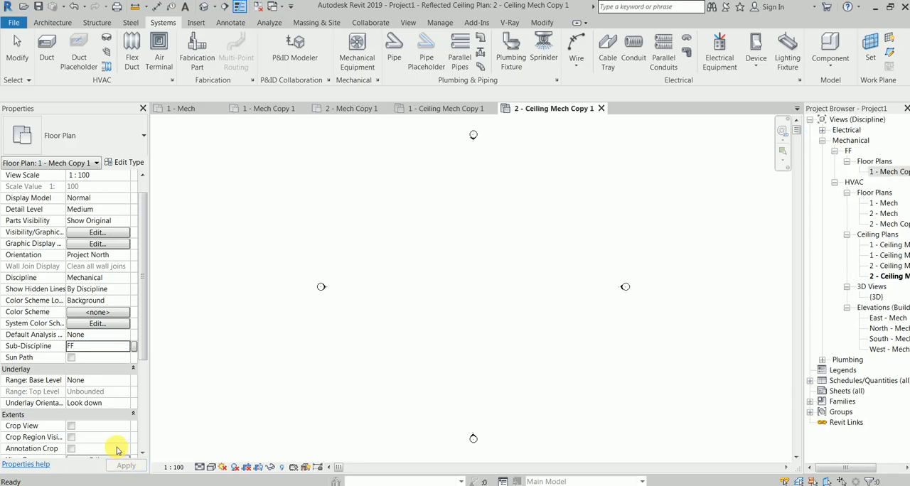
Set the Sub-Discipline of 2 - Mech Copy 1 and both duplicated ceiling plans to FF.
left_click(894, 226)
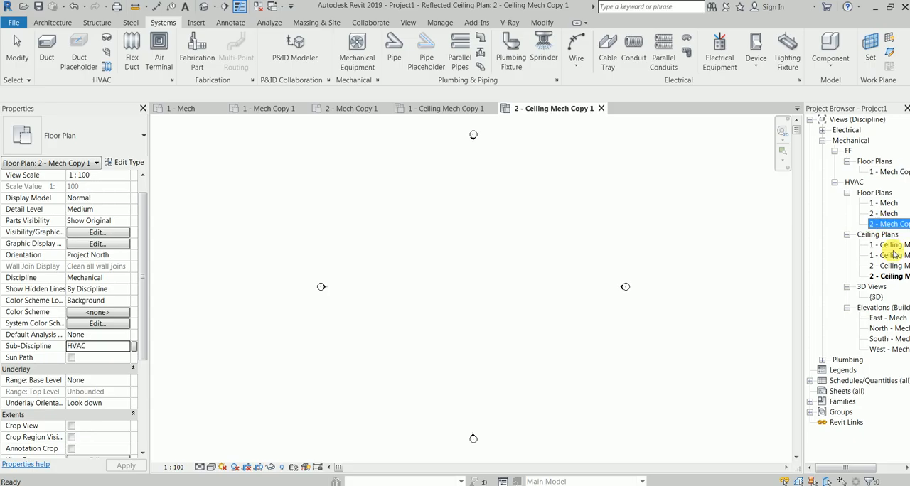
left_click(888, 255, "ctrl")
left_click(890, 275, "ctrl")
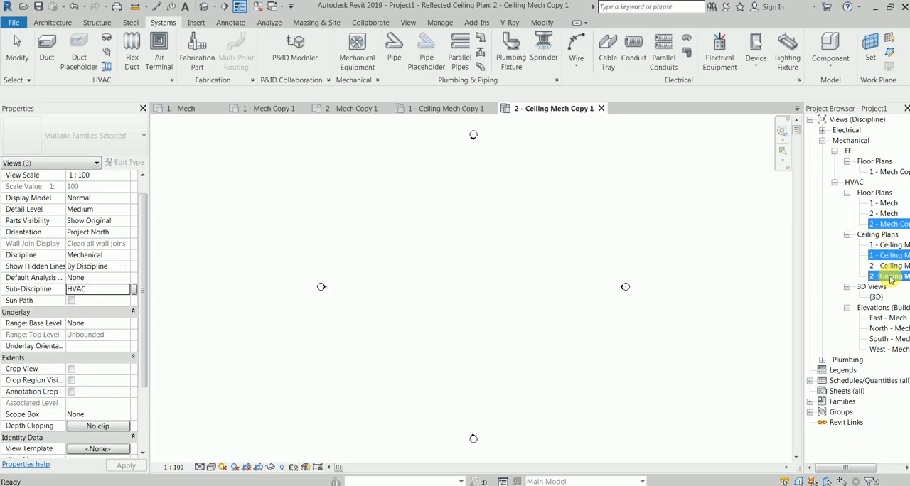
left_click(125, 289)
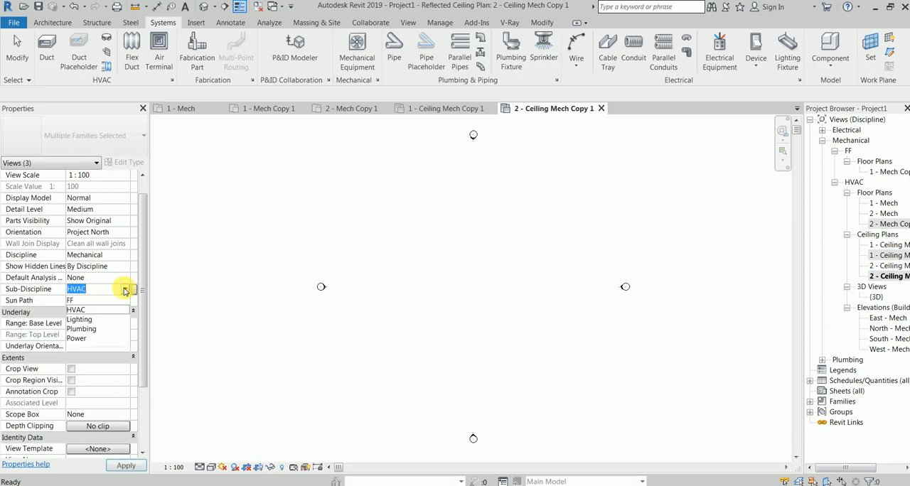
left_click(80, 300)
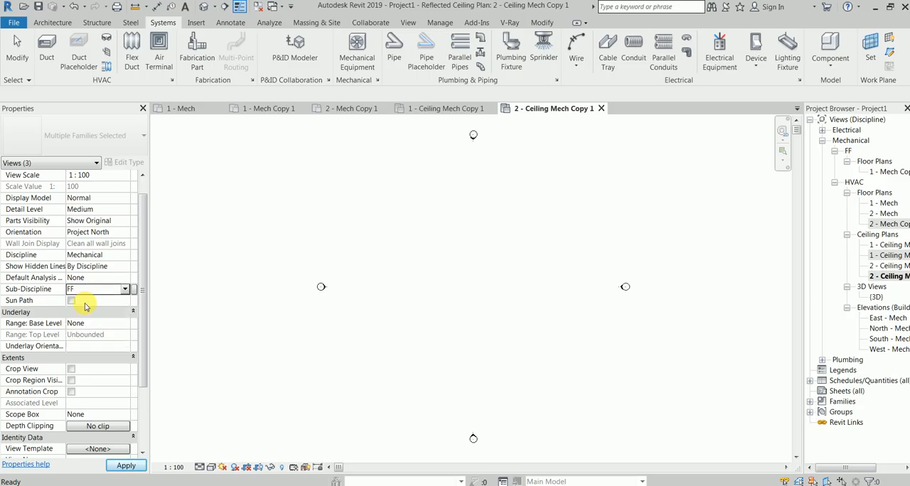
left_click(711, 208)
Duplicate the {3D} view listed under HVAC.
left_click(887, 172)
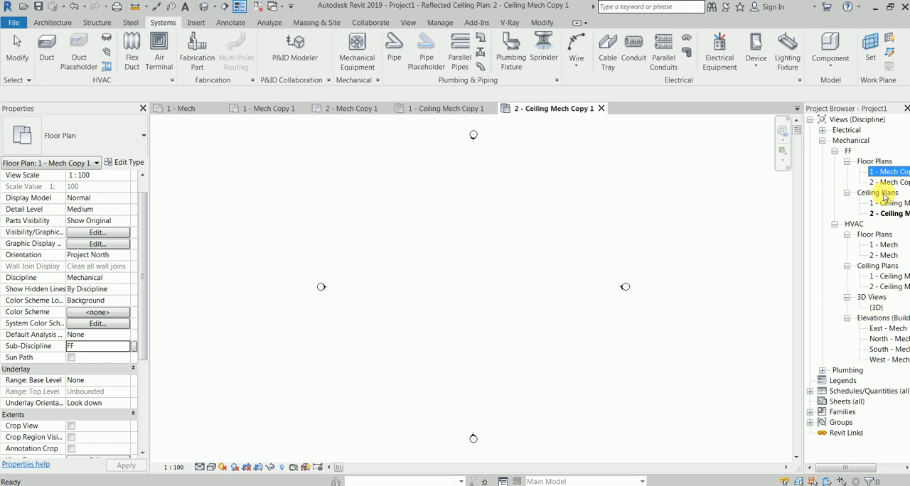
left_click(878, 306)
right_click(878, 307)
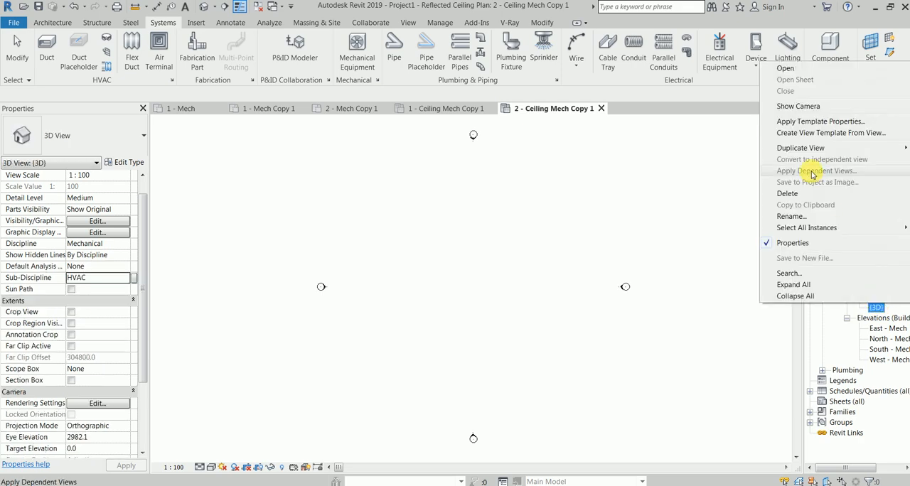
mouse_move(810, 146)
left_click(744, 148)
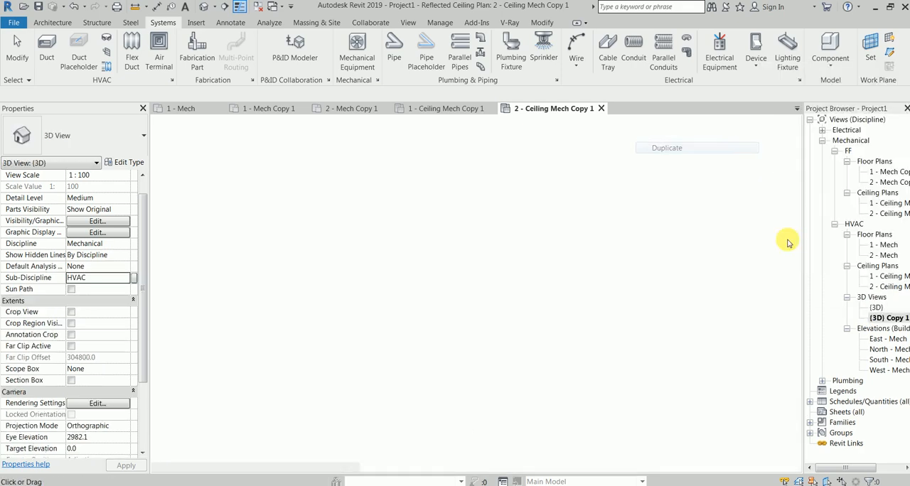
Set the Sub-Discipline of the East, North, South and West - Mech elevations to FF.
left_click(887, 339)
left_click(880, 371, "shift")
right_click(880, 371)
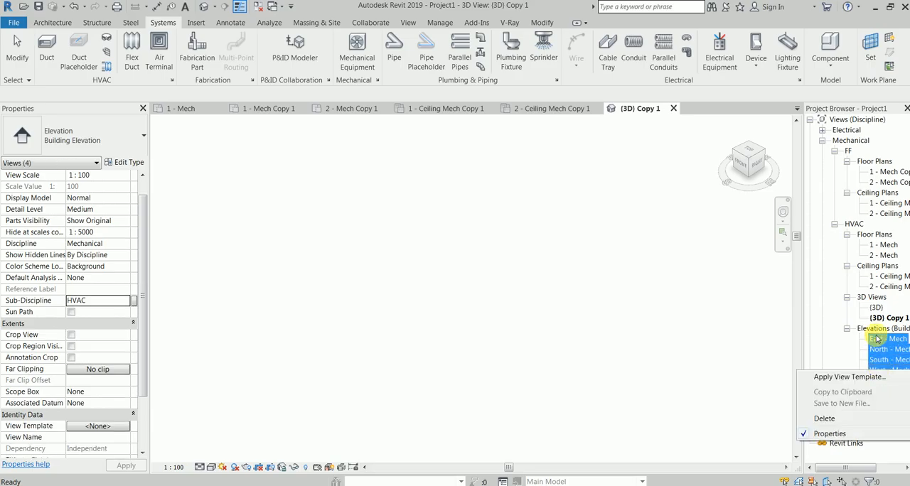
left_click(126, 300)
left_click(102, 313)
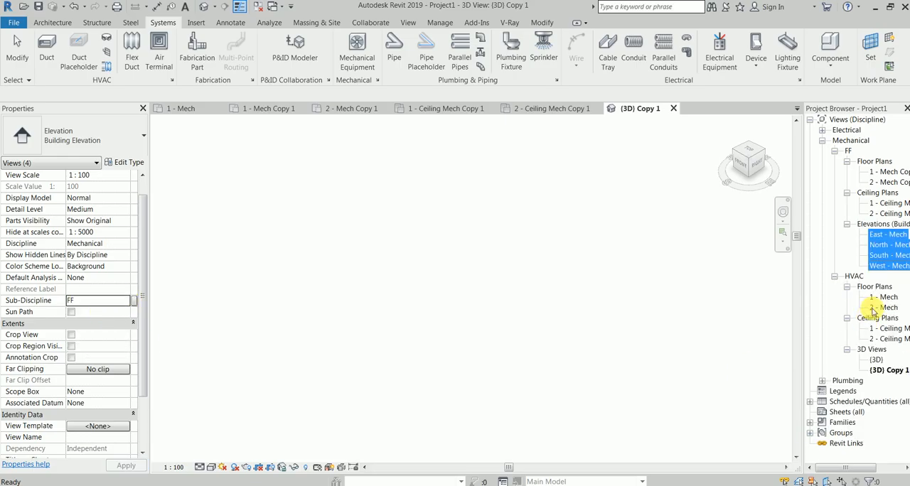
Set the Sub-Discipline of the duplicated 3D view to FF.
left_click(885, 370)
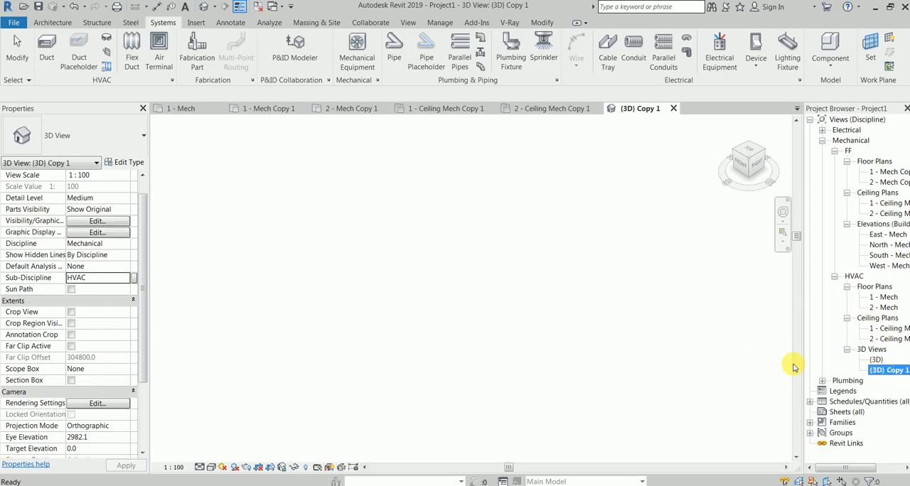
left_click(126, 278)
left_click(102, 293)
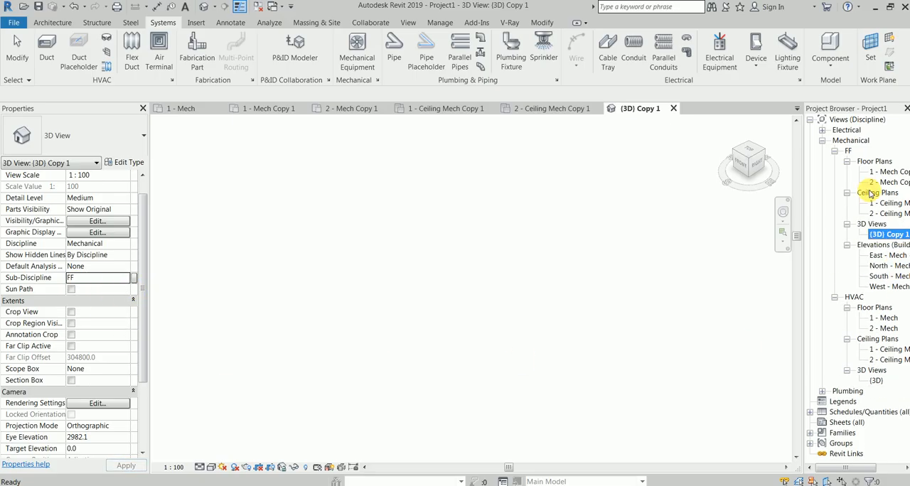
Rename the 1 - Mech Copy 1 floor plan under FF as Level 1.
left_click(896, 173)
left_click(878, 172)
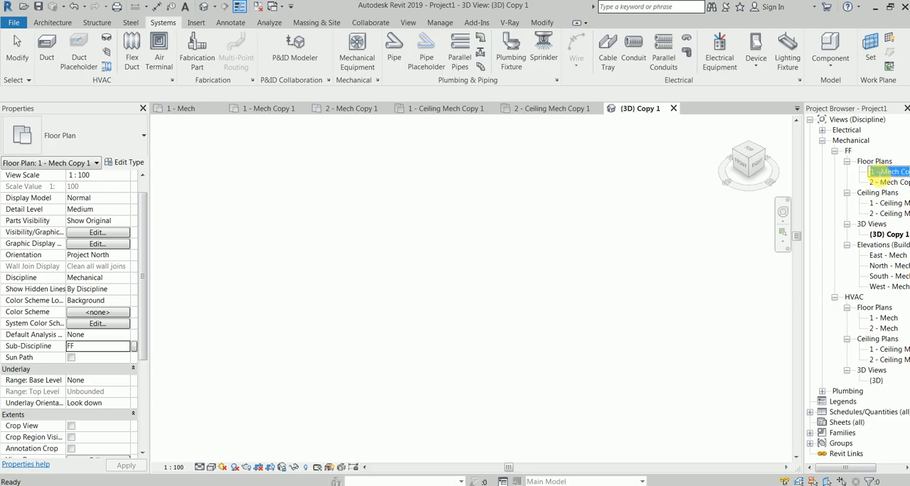
left_click_drag(884, 174, 901, 172)
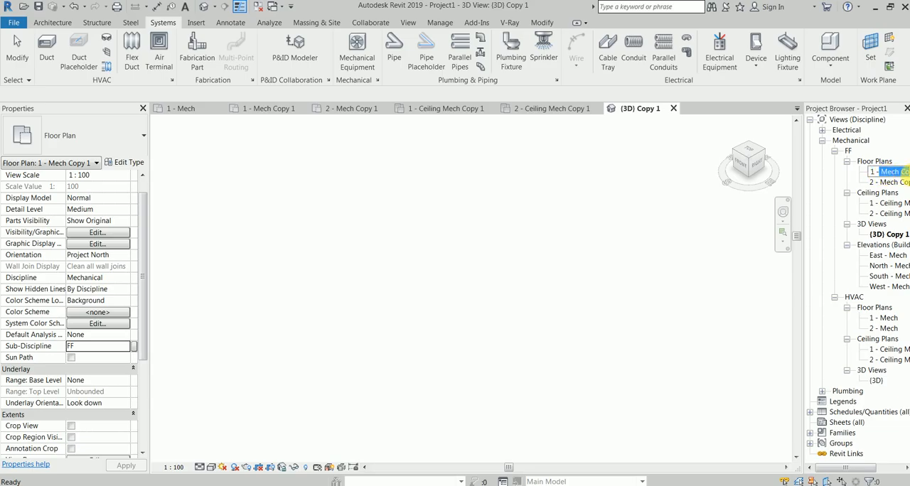
key("BackSpace")
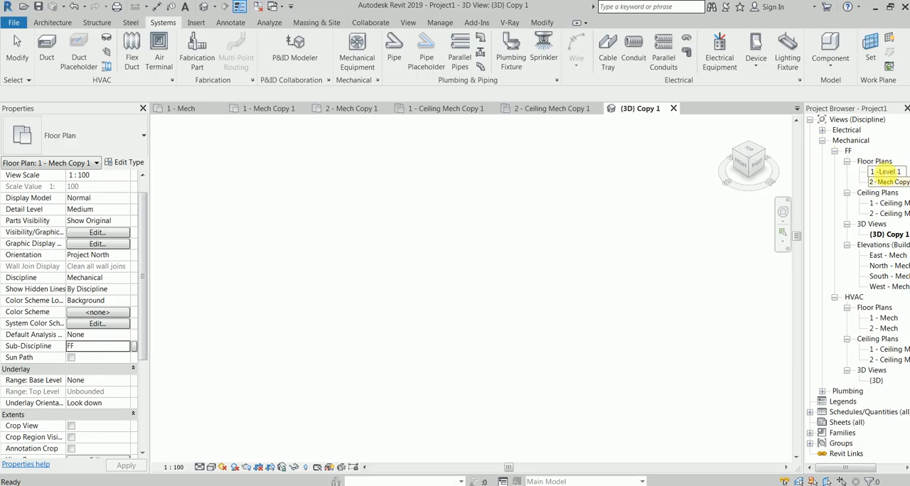
left_click_drag(879, 173, 855, 176)
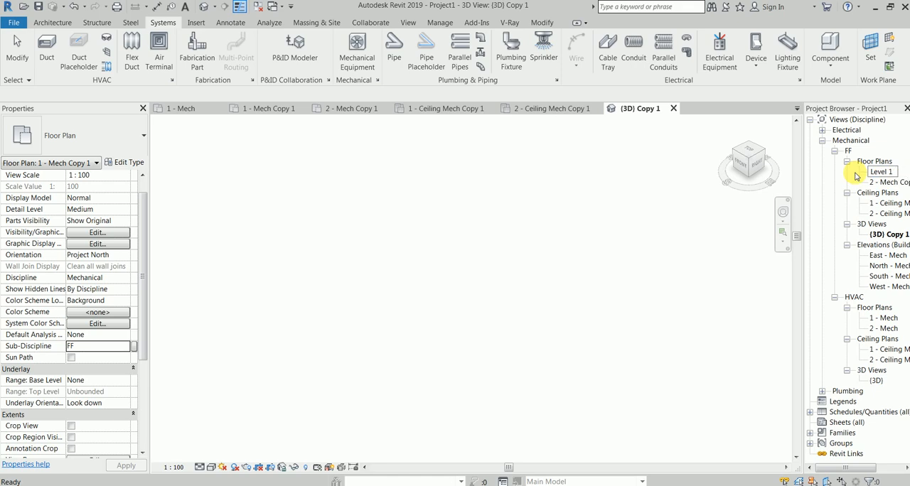
Rename the 2 - Mech Copy 1 floor plan under FF as Level 2.
key("ctrl+c")
left_click(880, 184)
key("F2")
key("ctrl+v")
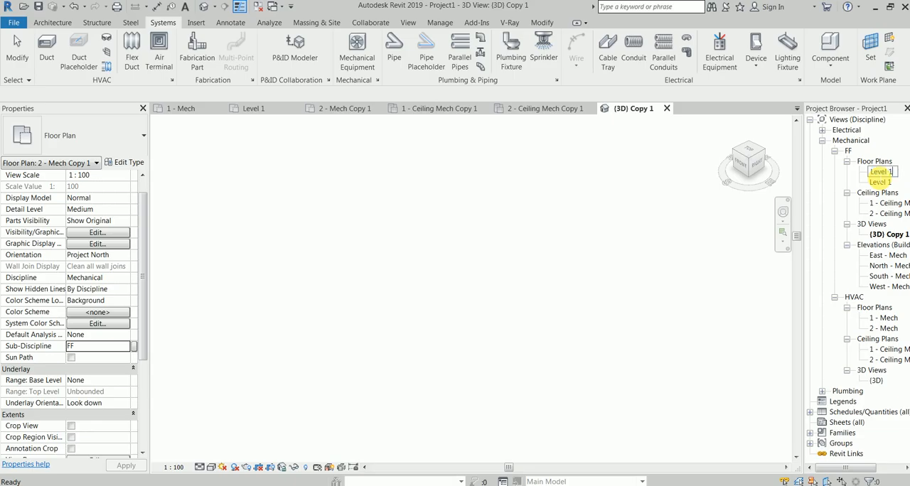
Rename the FF ceiling plans 1 - Ceiling Mech Copy 1 and 2 - Ceiling Mech Copy 1 as Level 1 and Level 2.
left_click(889, 204)
key("ctrl+v")
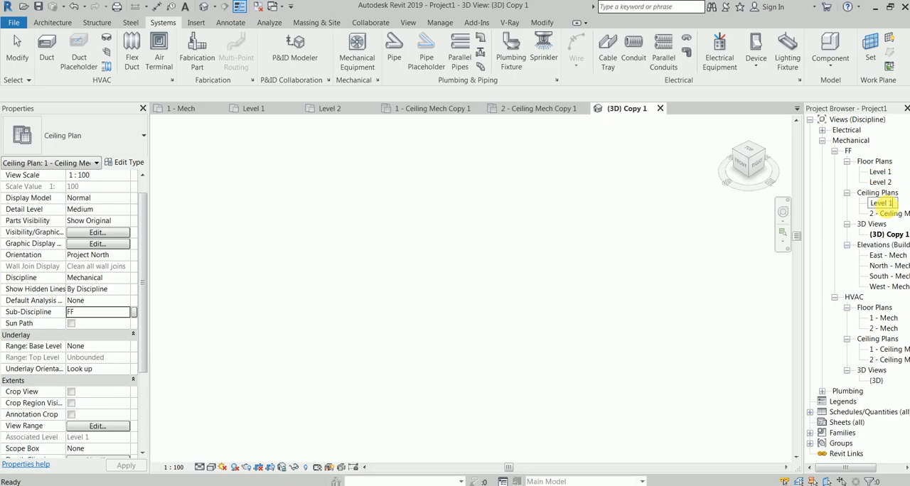
left_click(638, 220)
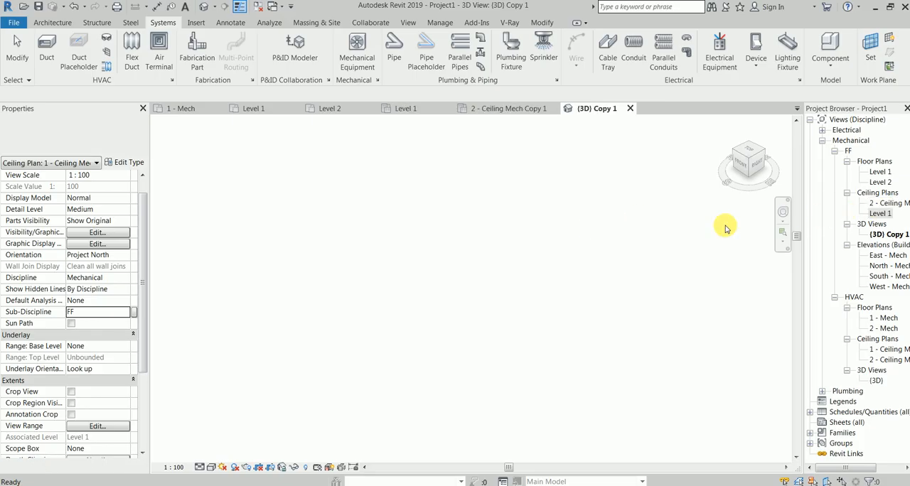
left_click(895, 204)
left_click(895, 204)
key("ctrl+v")
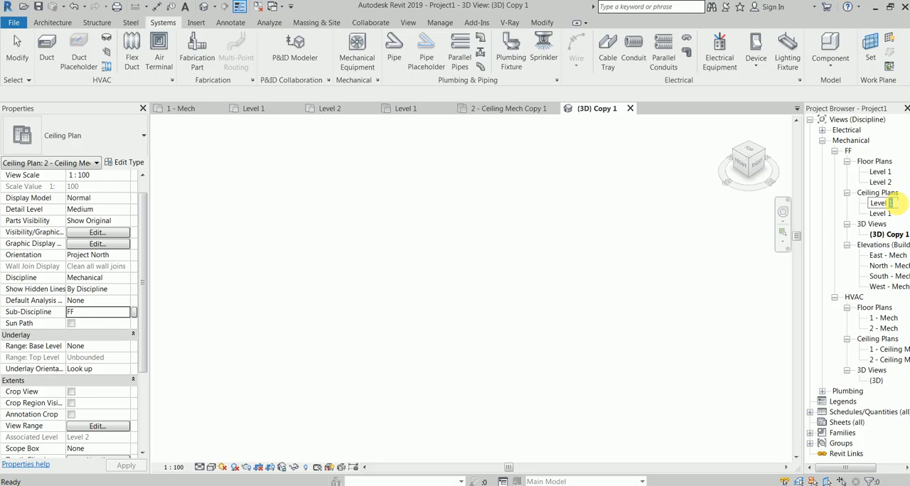
left_click(605, 187)
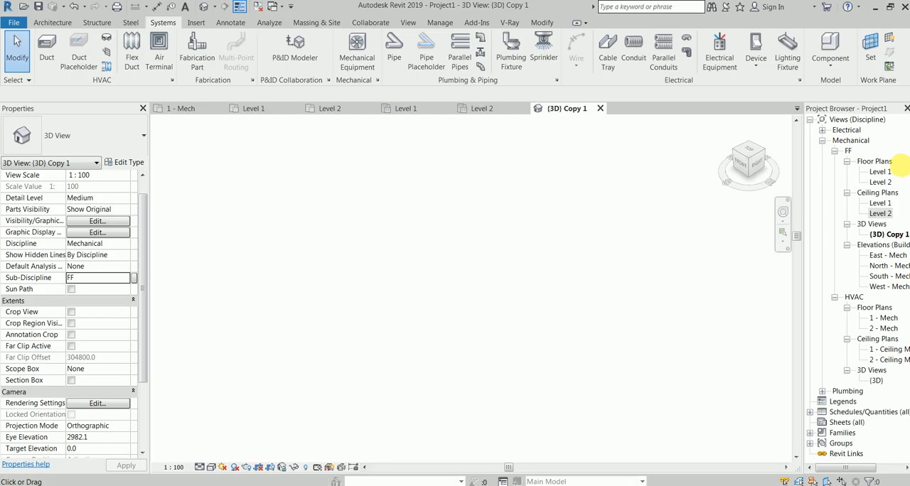
Leave only the FF Level 1 floor plan open with the HVAC group collapsed, and bring up the link and import commands.
double_click(879, 174)
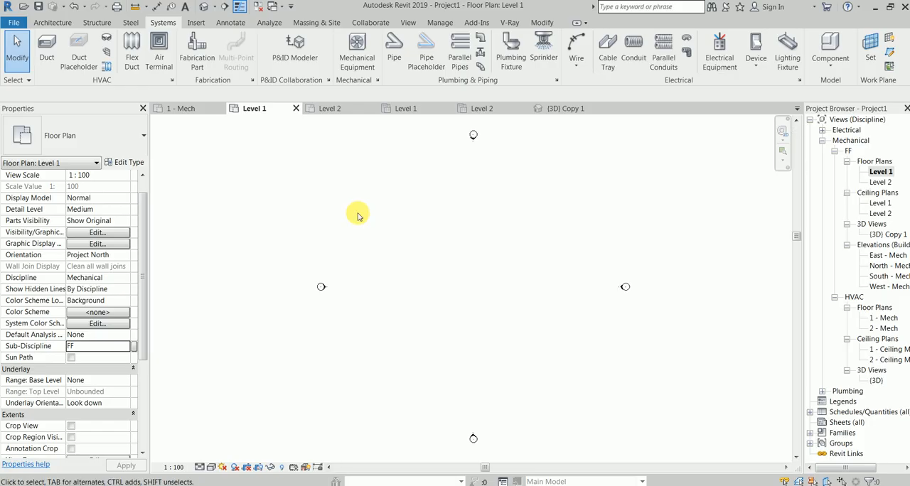
left_click(265, 6)
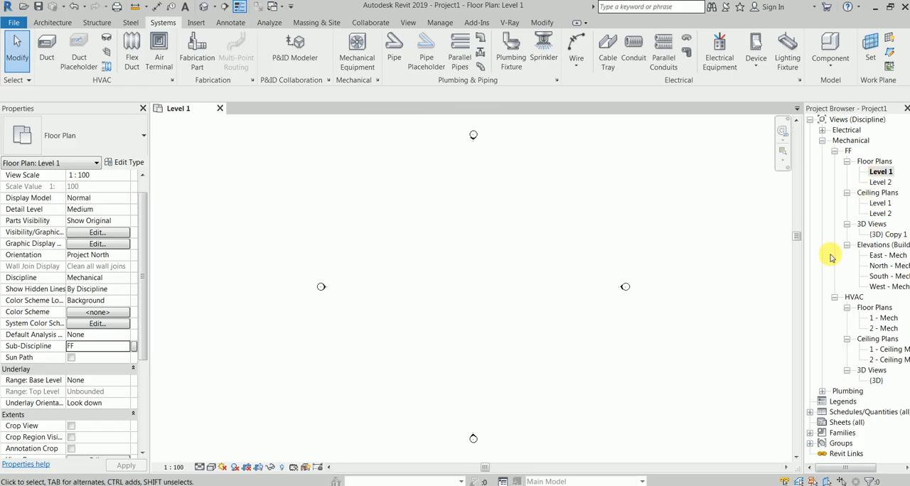
left_click(834, 297)
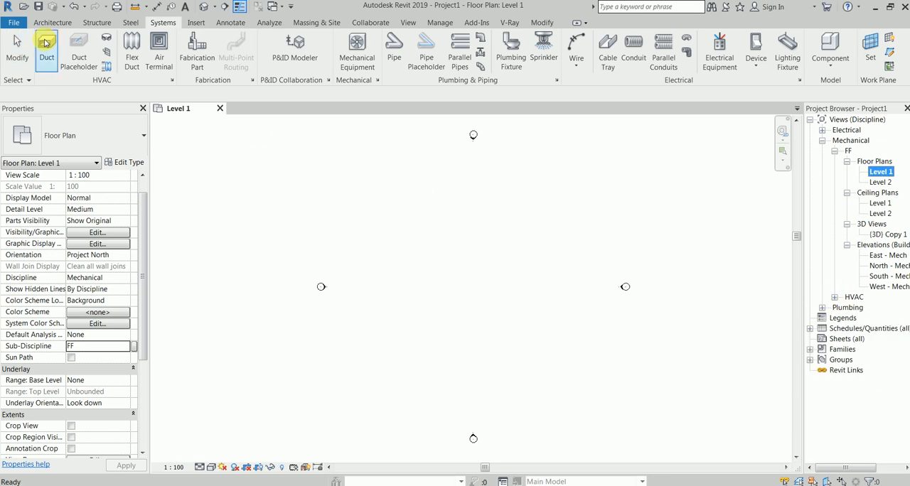
left_click(196, 22)
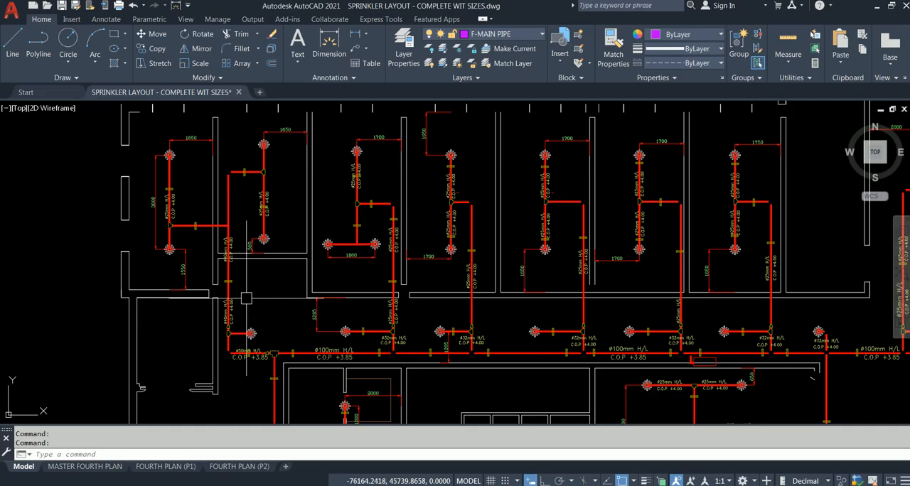
Switch to AutoCAD and examine the pipe routes, pipe sizes and sprinkler heads in the SPRINKLER LAYOUT - COMPLETE WIT SIZES drawing.
scroll(213, 284, "down", 2)
middle_click_drag(153, 216, 116, 194)
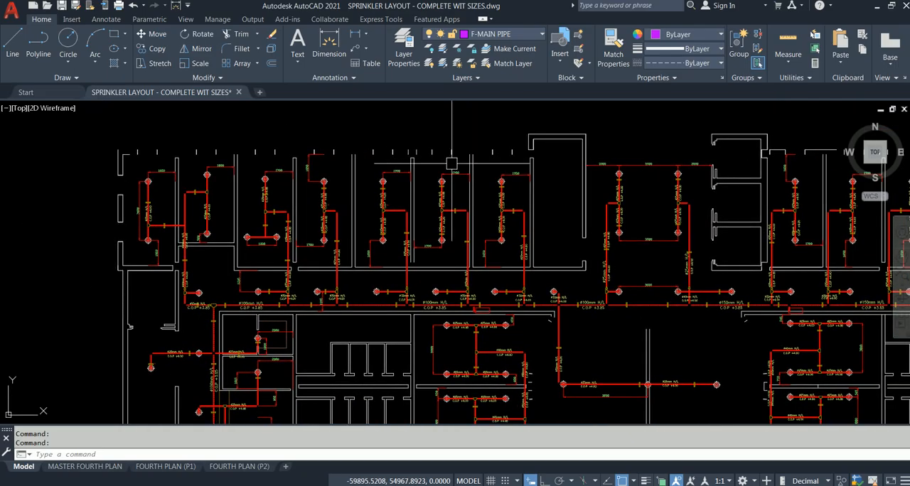
scroll(285, 266, "up", 4)
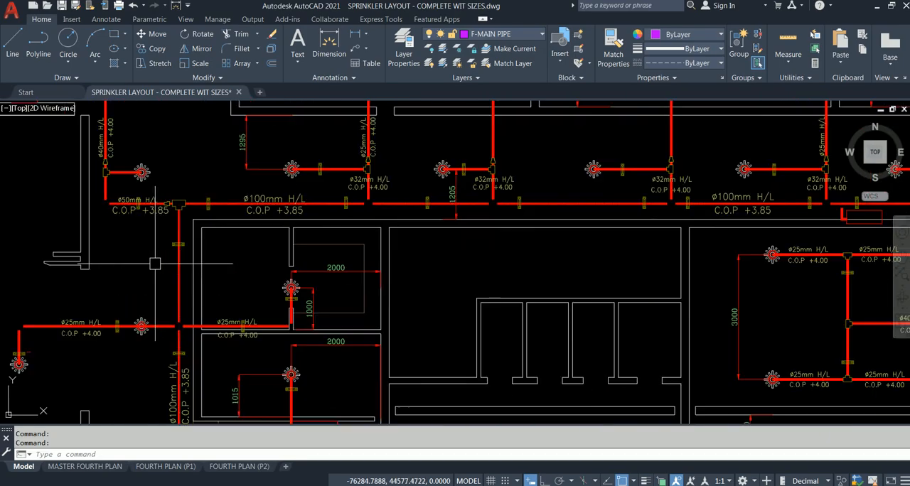
scroll(290, 340, "down", 2)
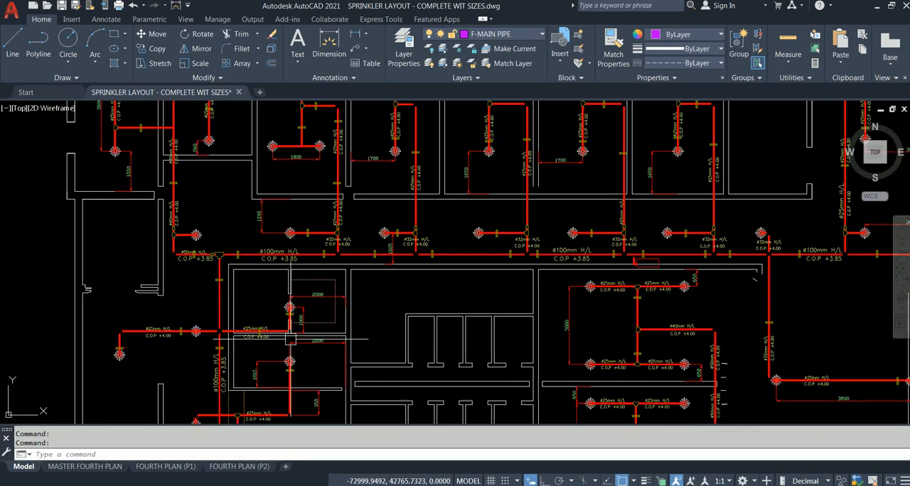
scroll(290, 340, "down", 3)
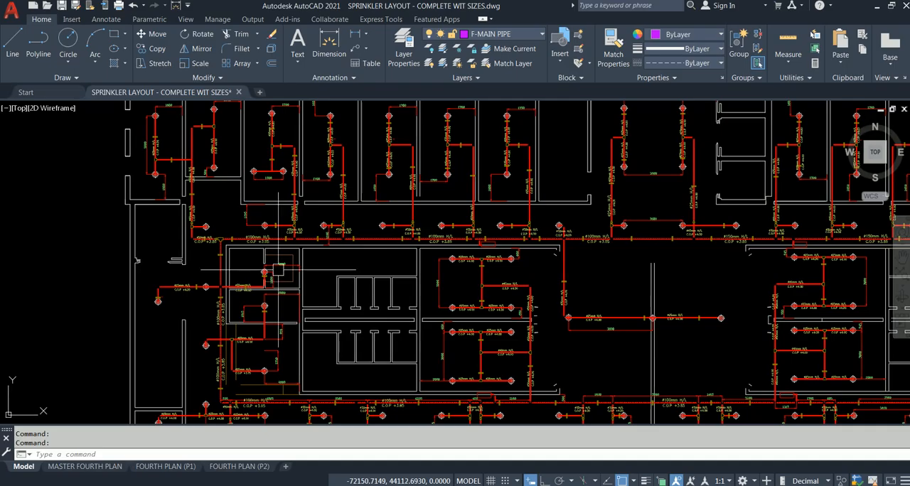
scroll(278, 269, "down", 4)
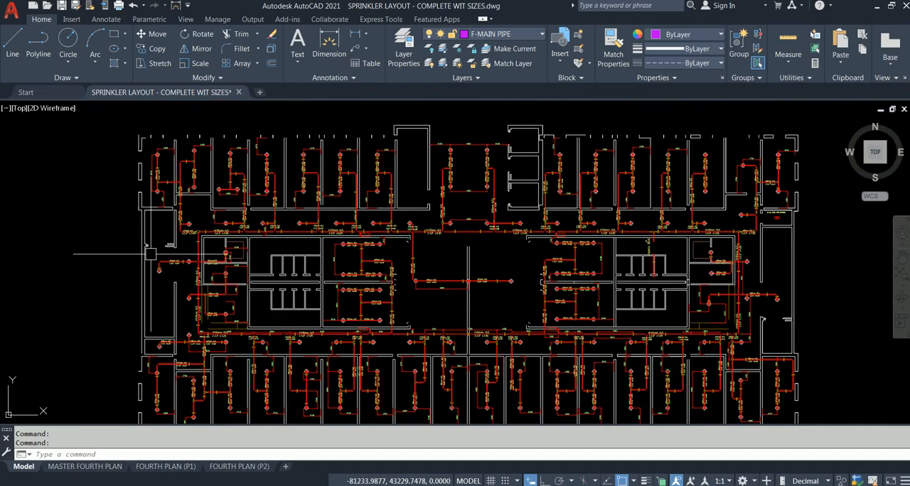